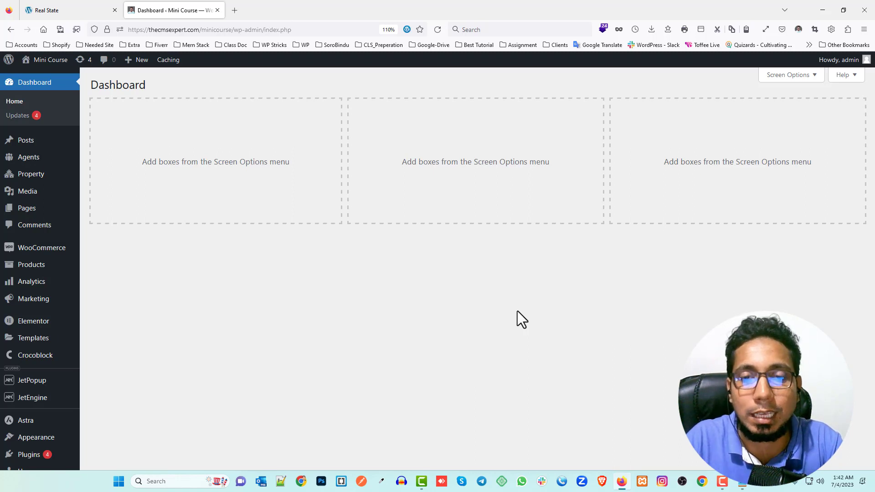
- Review the Mini Course.txt notes, focusing on the dynamic contact form topic in the Mini Free Course 2 list, then put the notes away
left_click(742, 481)
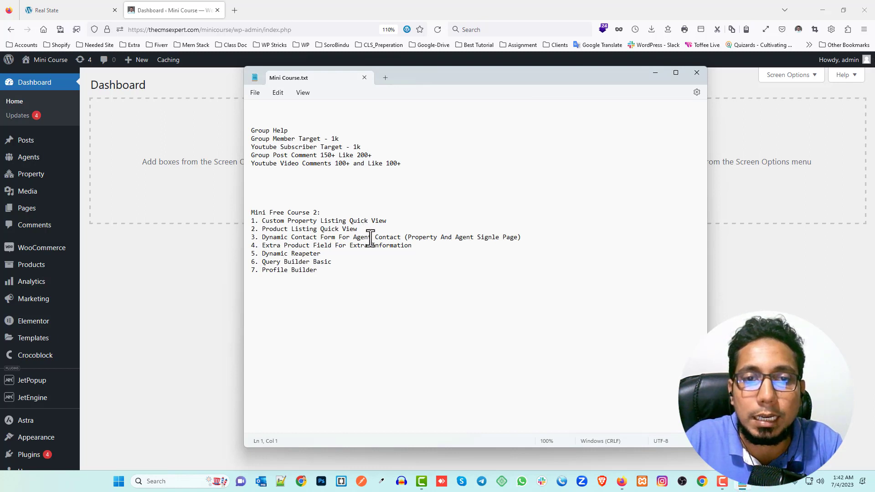
left_click(261, 237)
left_click_drag(261, 238, 368, 238)
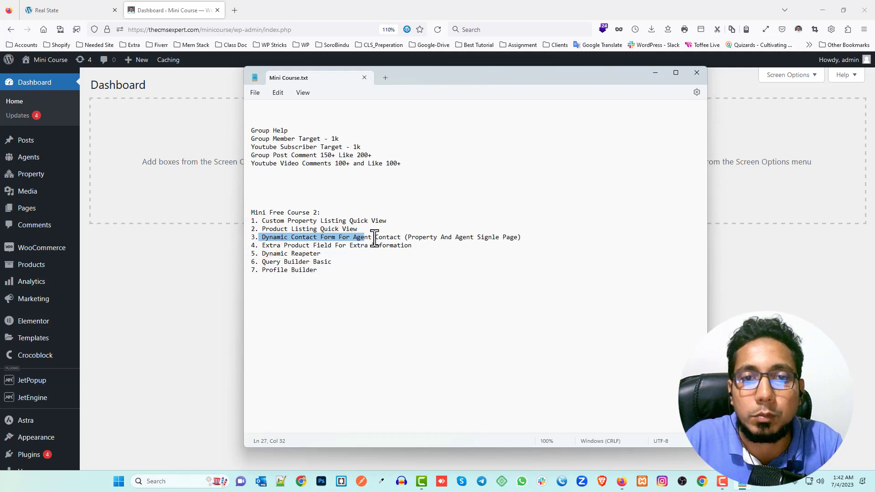
left_click(373, 238)
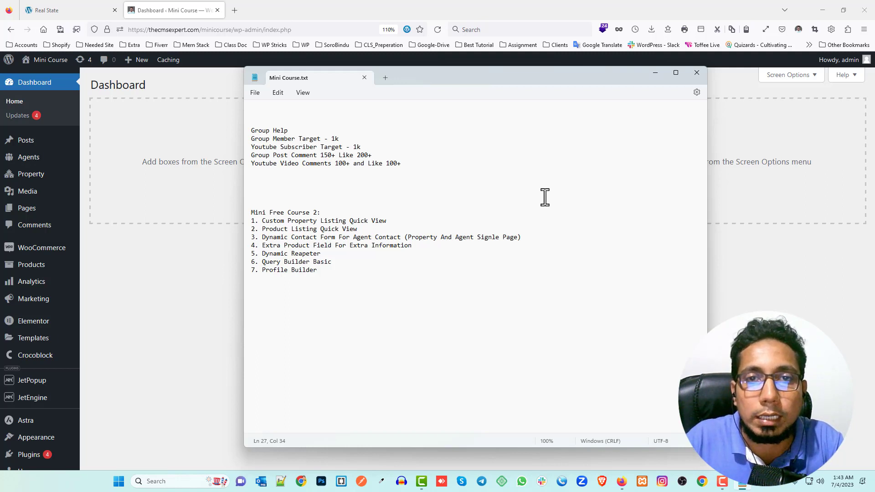
left_click(656, 73)
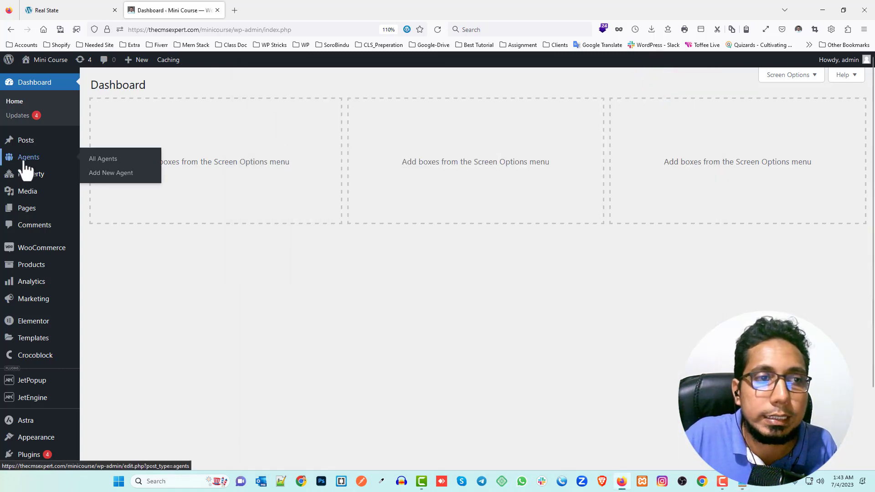
mouse_move(25, 158)
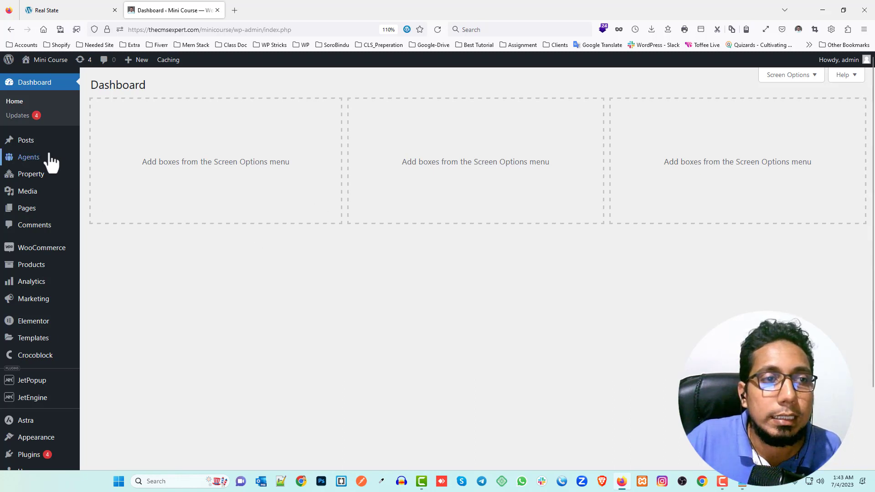
mouse_move(32, 178)
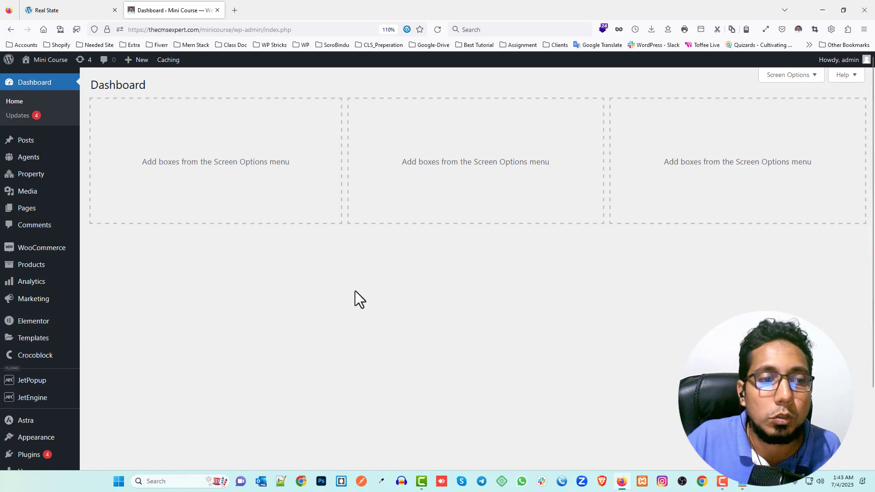
scroll(39, 308, "down", 2)
mouse_move(35, 345)
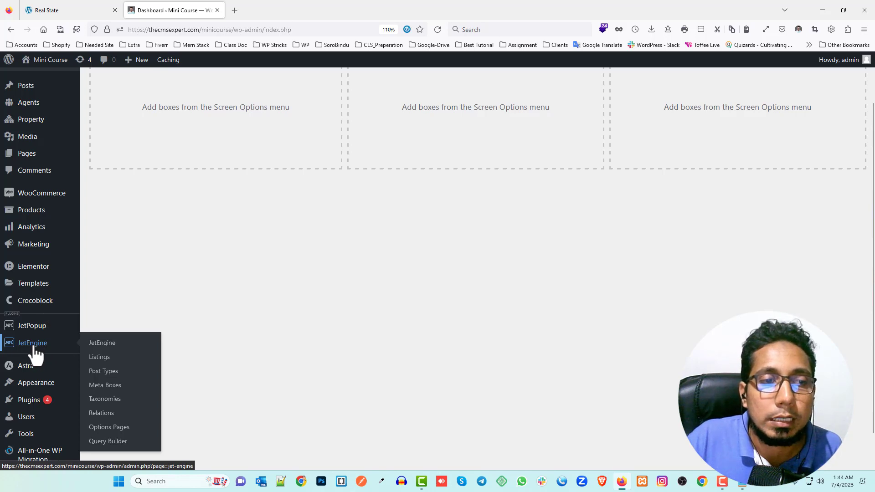
- Open thecmsexpert.com in a new browser tab and go to its Plugins page
left_click(235, 10)
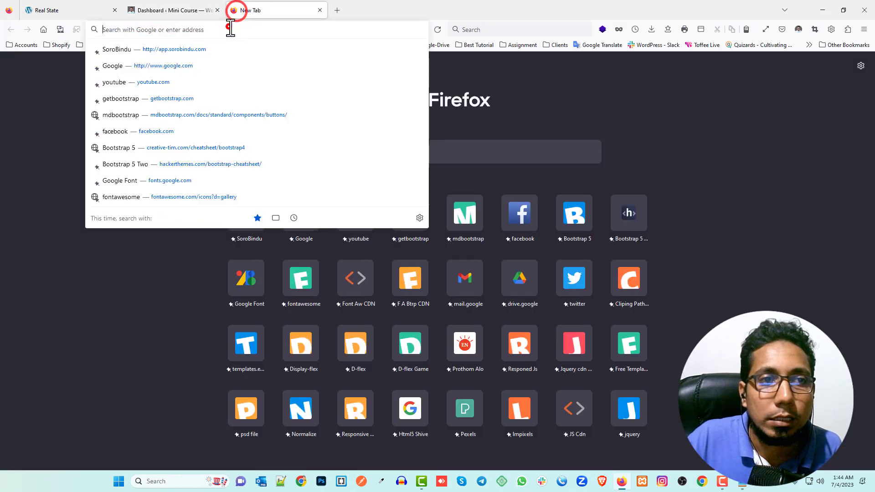
type("thecmsexpert.com")
key("Return")
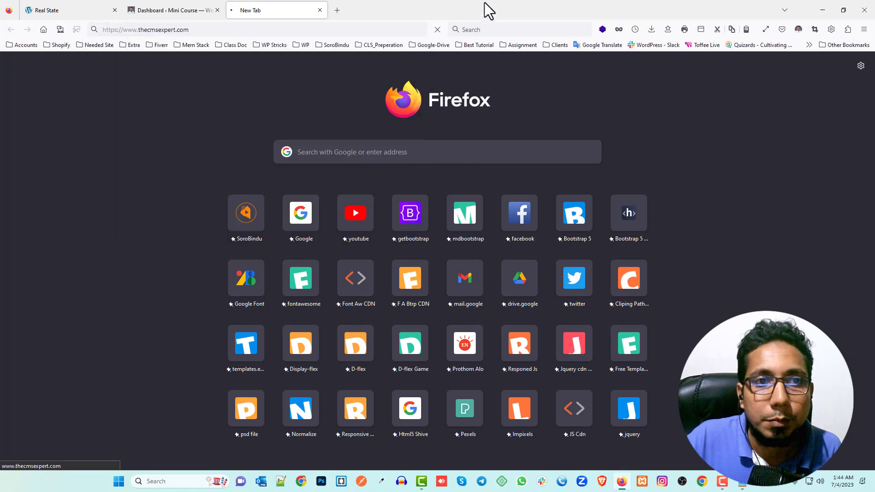
left_click(187, 9)
left_click(255, 5)
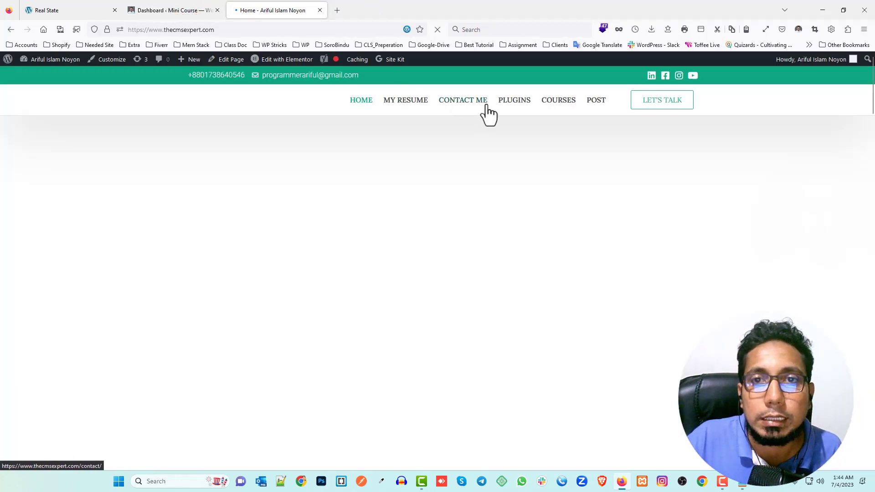
left_click(510, 103)
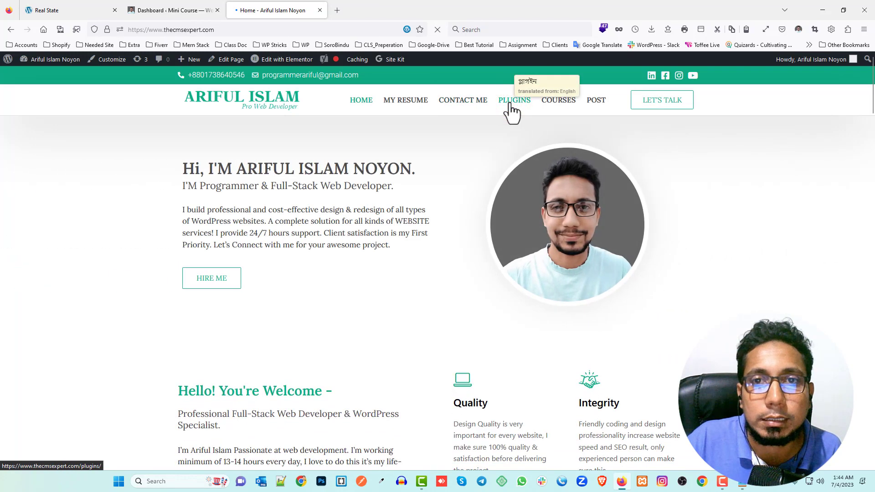
- Look through the site's list of downloadable plugins and return to the Mini Course dashboard
left_click(161, 10)
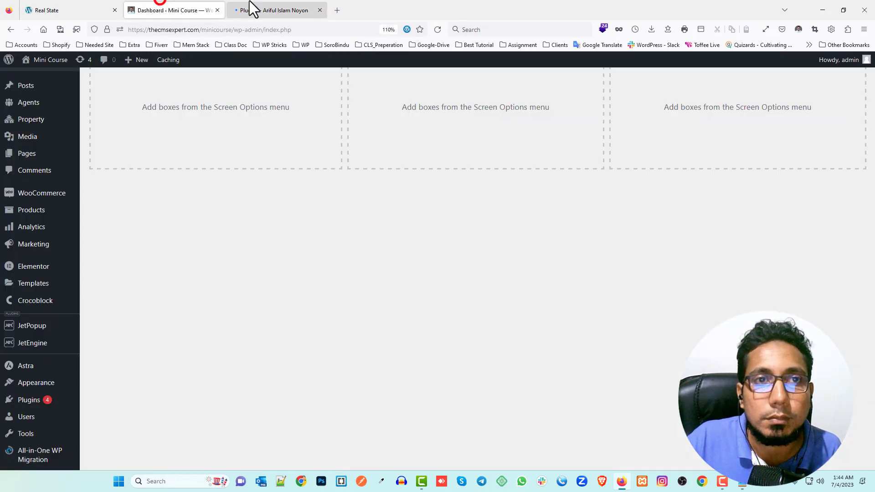
left_click(250, 9)
scroll(347, 236, "down", 1)
scroll(340, 212, "down", 6)
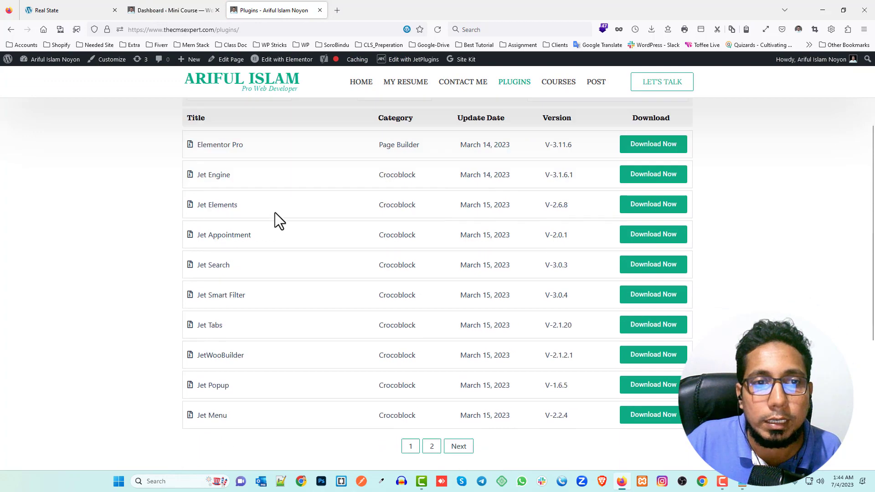
scroll(333, 254, "up", 7)
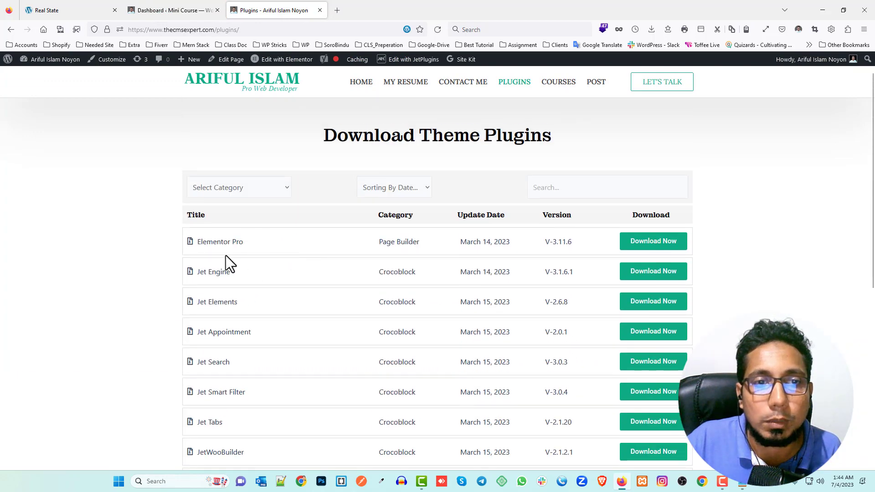
left_click(172, 10)
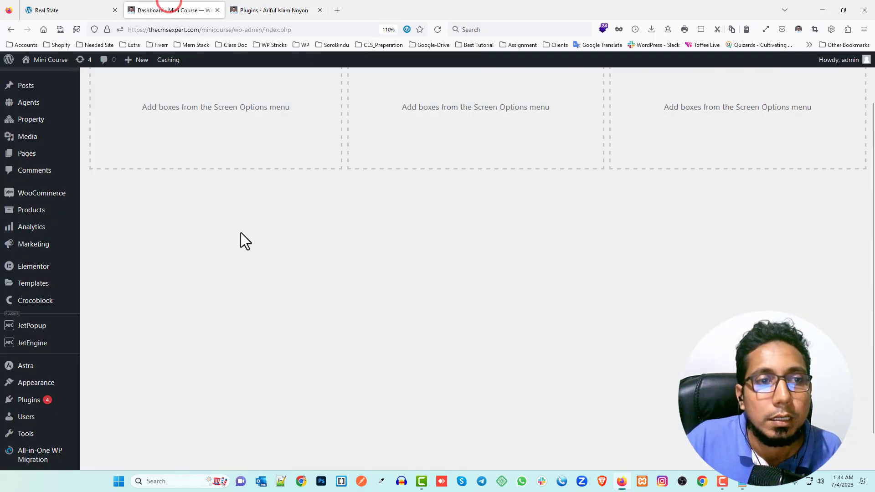
scroll(242, 225, "up", 1)
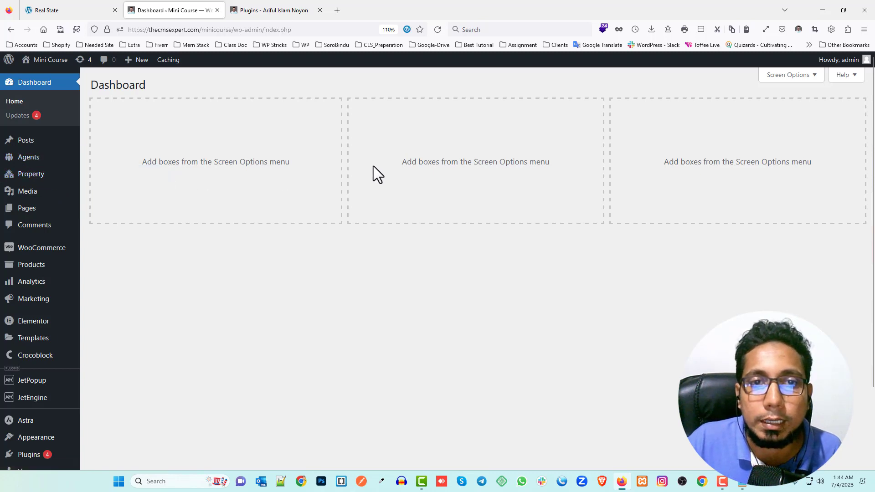
- Open Elementor's Theme Builder in a new tab and review the existing Single Page templates
mouse_move(46, 161)
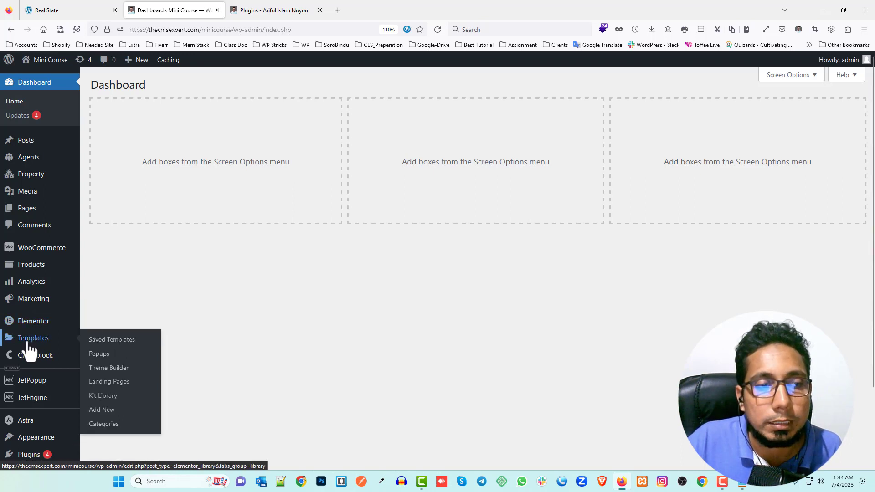
left_click(104, 368, "ctrl")
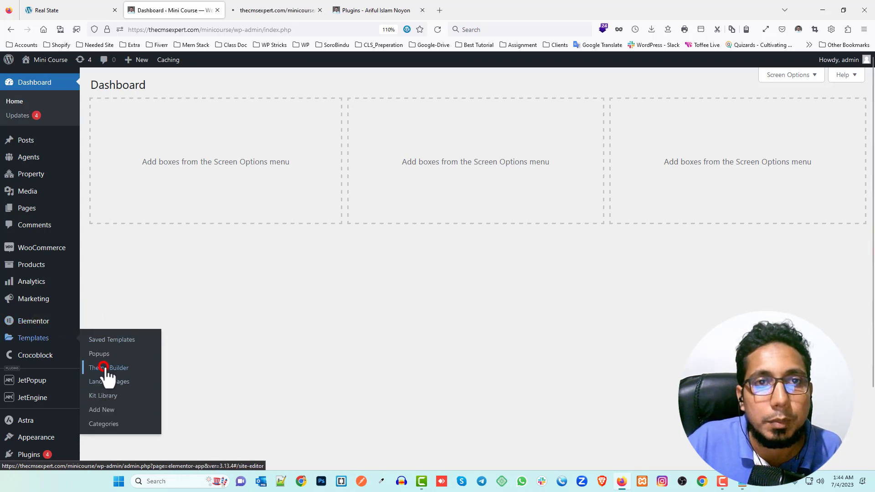
left_click(269, 10)
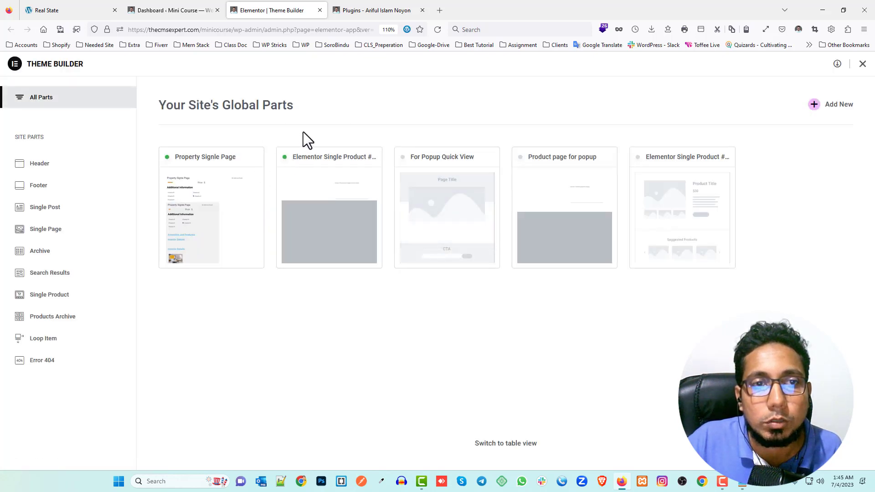
left_click(44, 232)
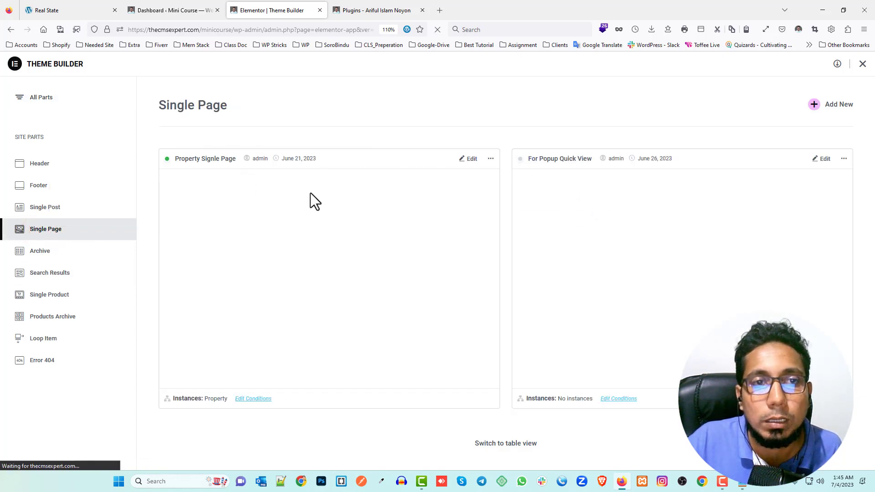
scroll(435, 242, "down", 2)
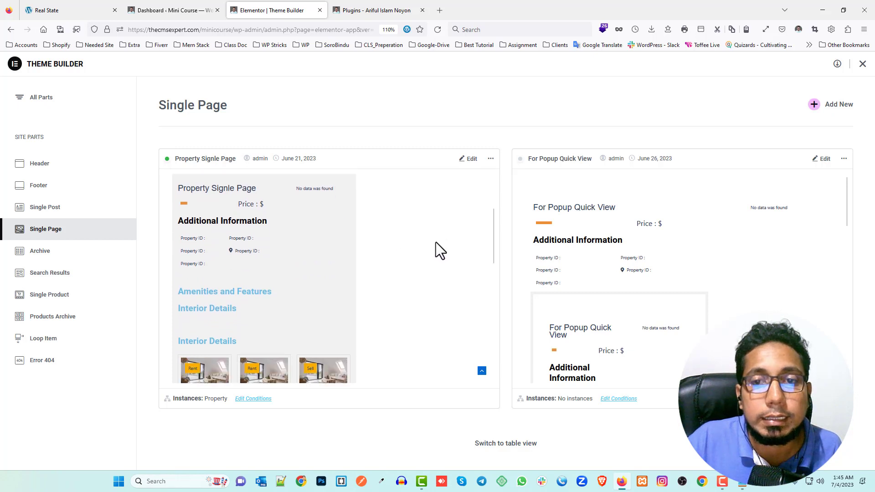
scroll(435, 242, "down", 5)
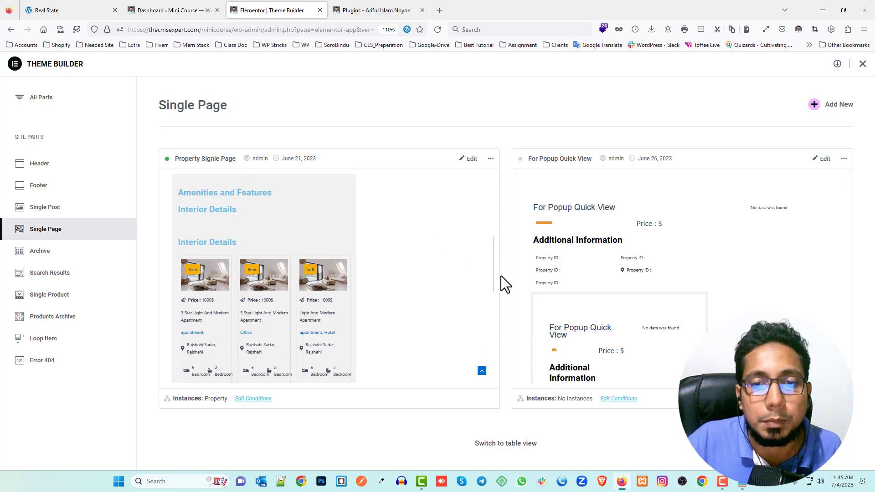
- Add a new Single Page template and dismiss the template library to start from a blank canvas
double_click(843, 105)
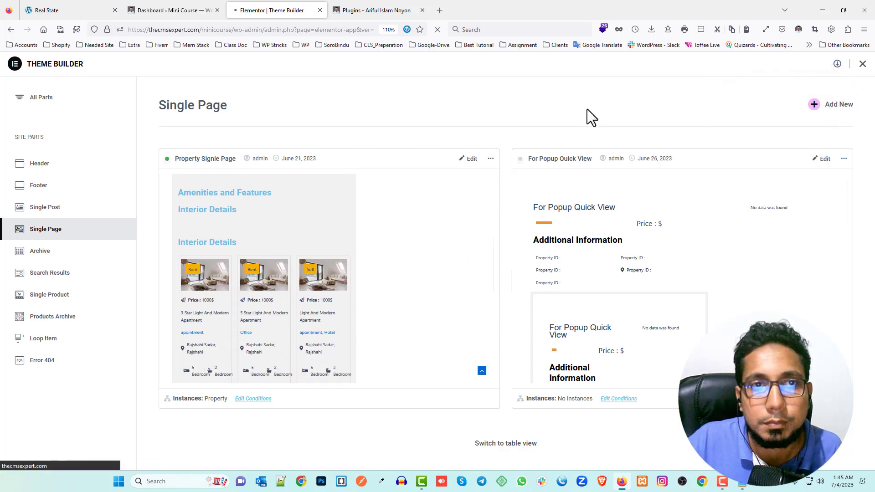
left_click(403, 11)
left_click(422, 10)
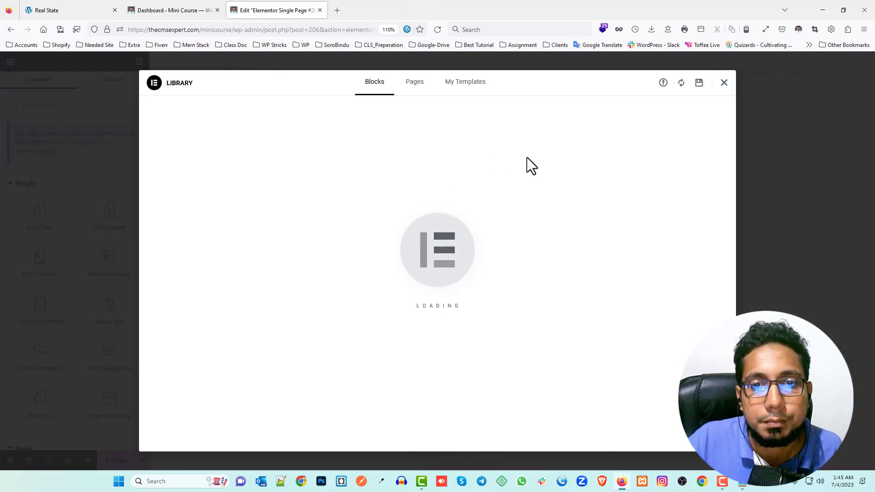
left_click(724, 82)
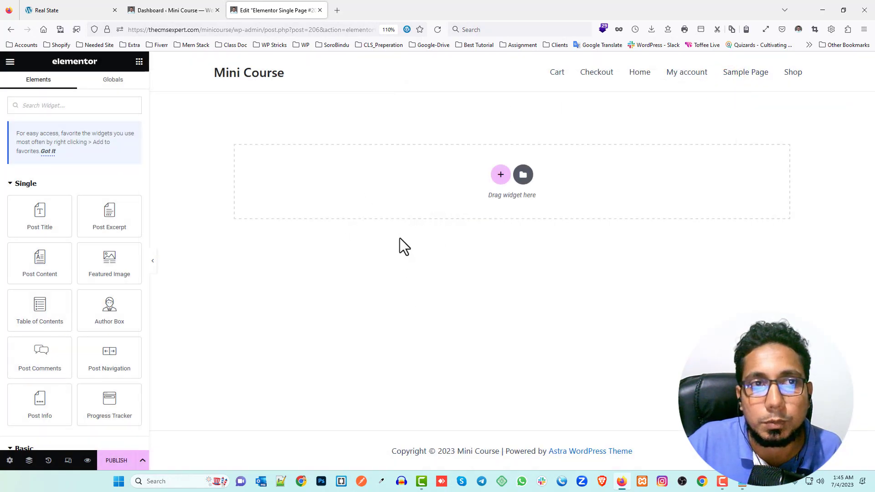
- Find the Property Manager section on the Real State demo site and open the second manager's page in a new tab
left_click(84, 9)
scroll(425, 235, "down", 15)
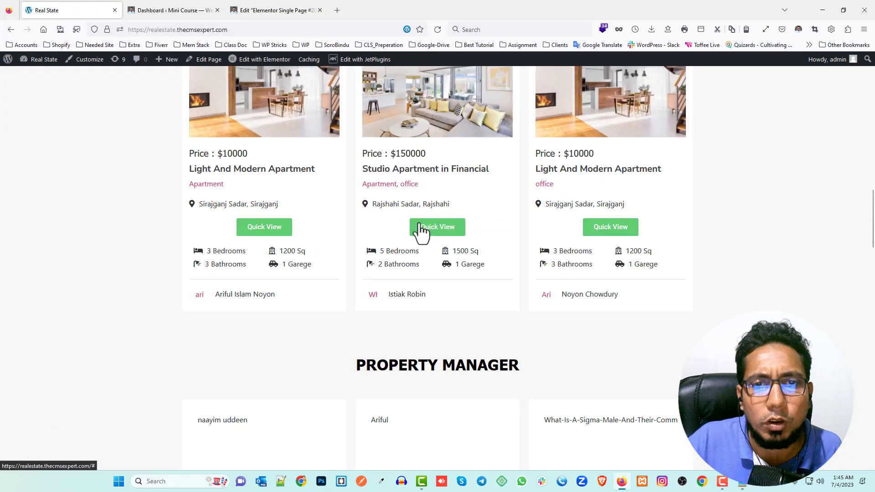
scroll(441, 223, "down", 8)
scroll(440, 227, "up", 2)
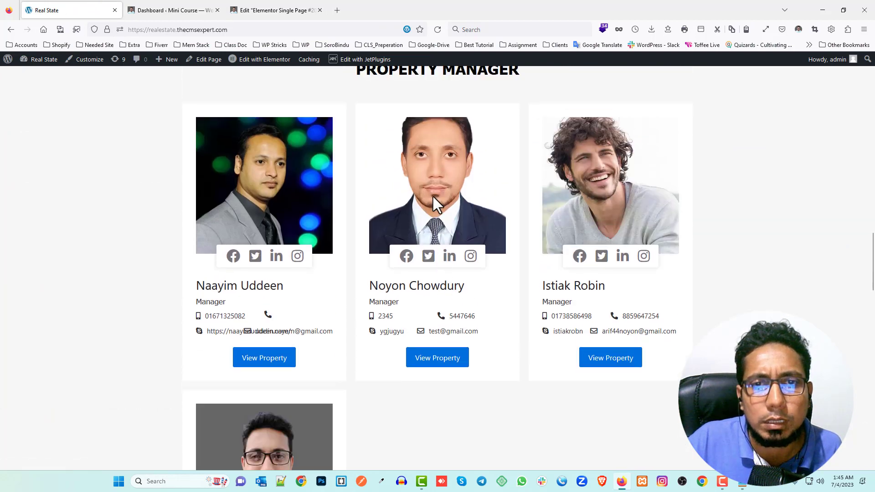
scroll(348, 241, "down", 2)
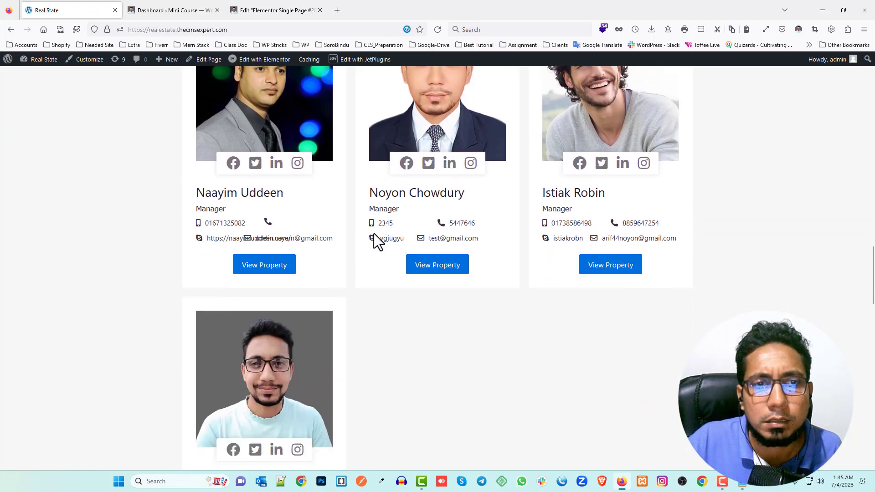
middle_click(441, 265)
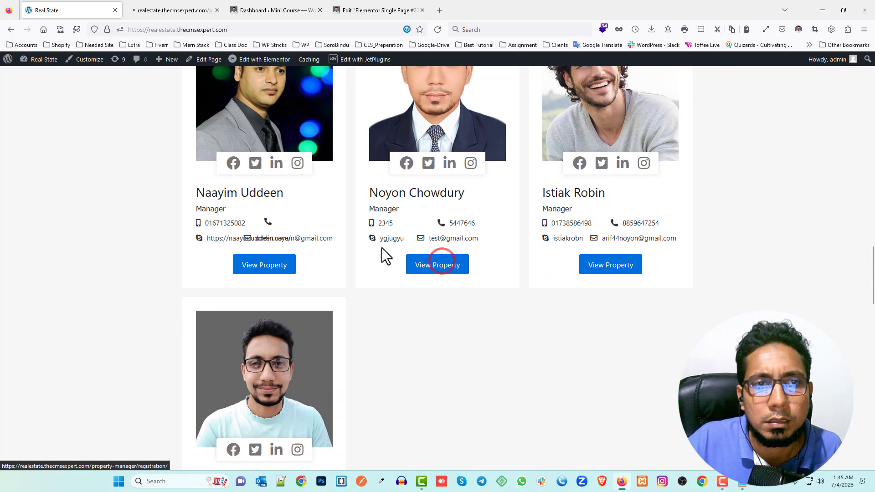
left_click(184, 5)
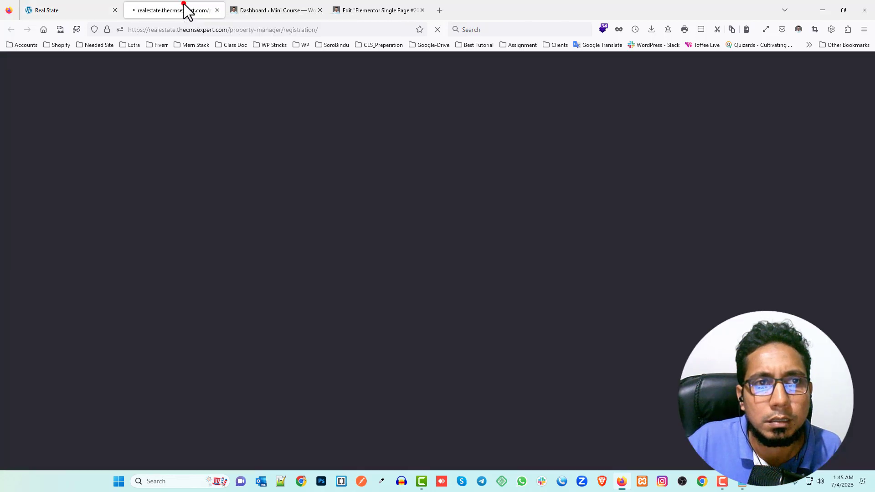
- Examine the property manager page's layout, including the profile details, contact buttons, message form and property listings
scroll(468, 223, "down", 5)
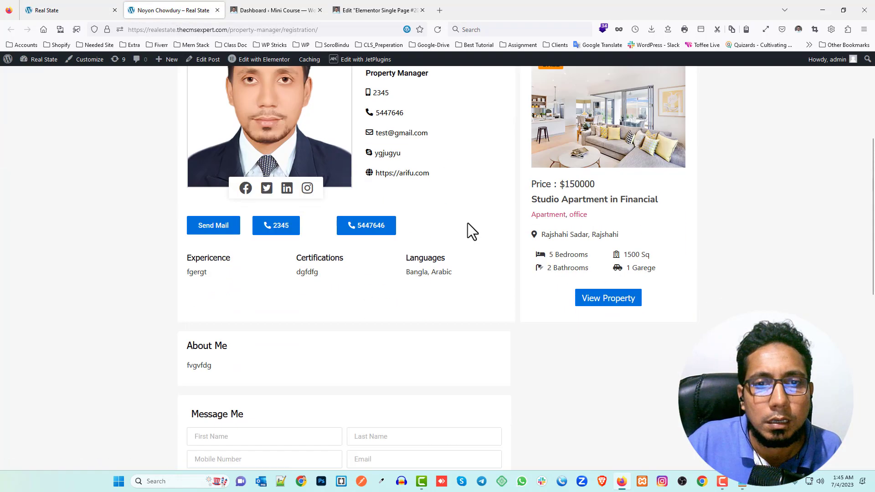
scroll(411, 226, "down", 10)
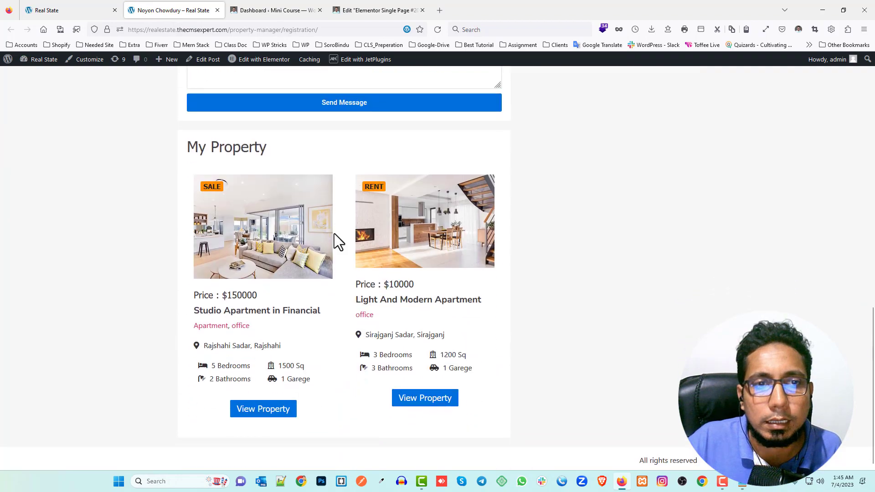
scroll(335, 233, "up", 15)
scroll(429, 239, "down", 3)
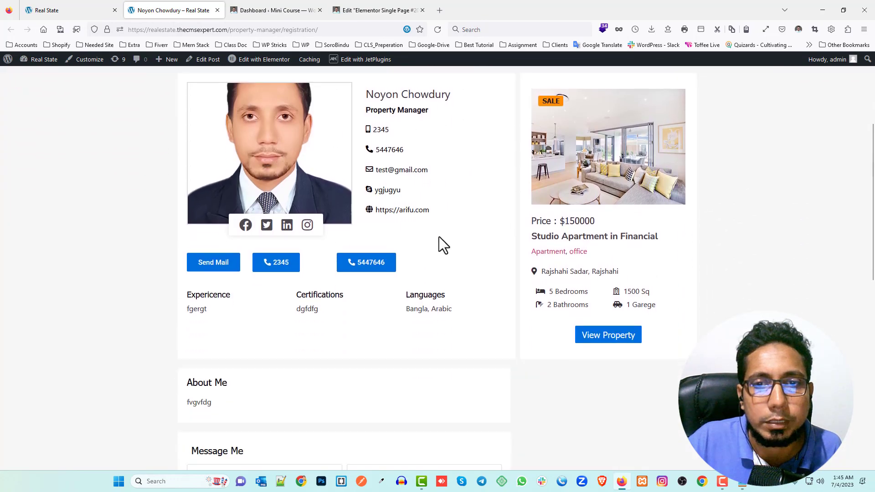
scroll(319, 197, "up", 2)
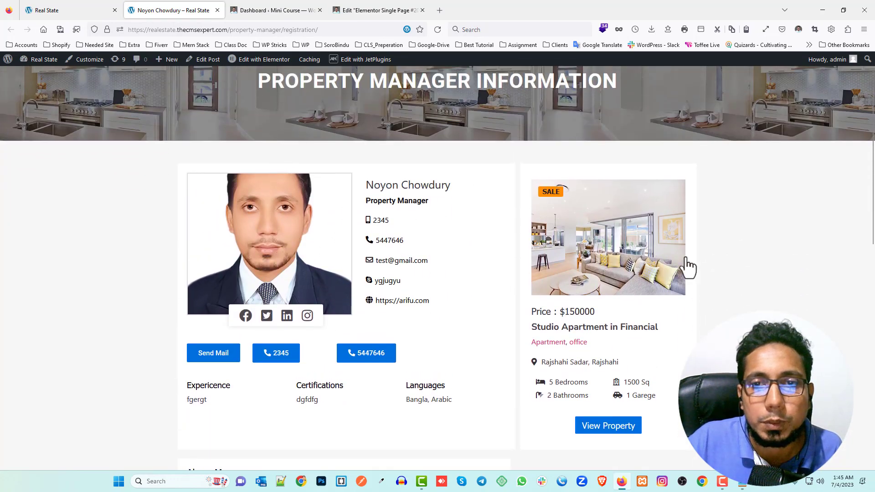
scroll(629, 234, "down", 2)
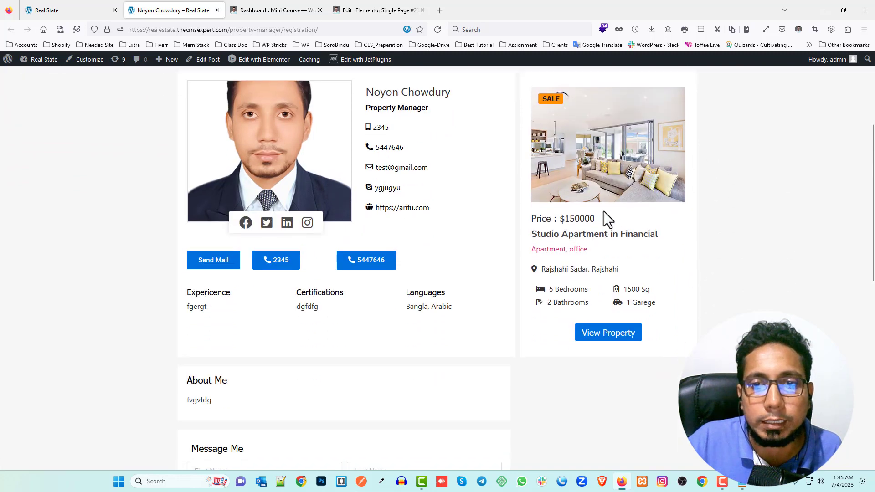
- Recheck the property manager page's profile and message form, and add a two-column section to the blank single page template
scroll(273, 182, "up", 2)
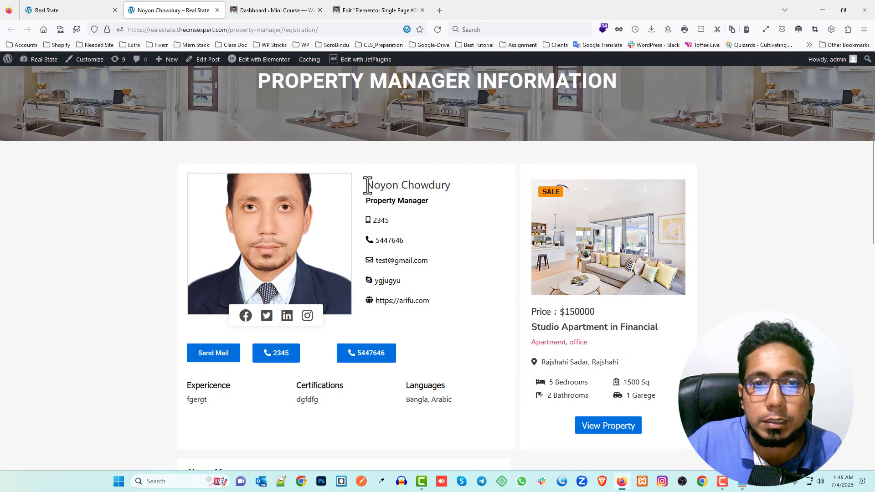
left_click_drag(366, 184, 469, 196)
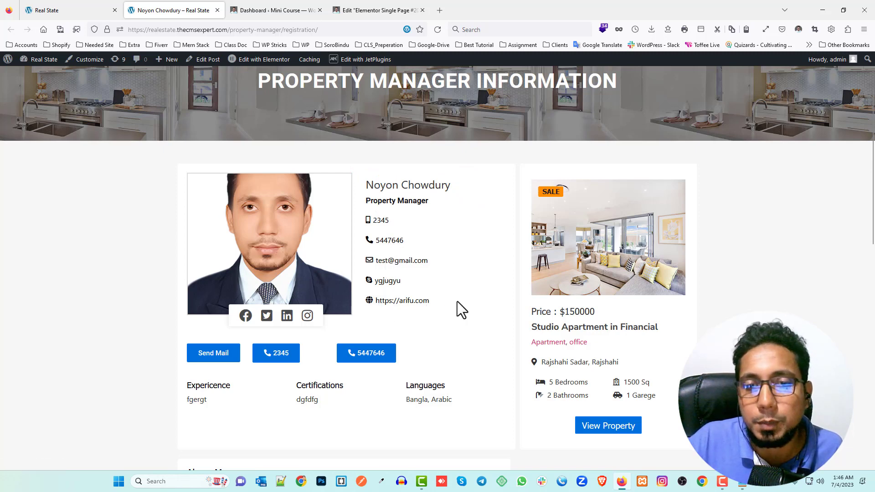
scroll(269, 210, "down", 1)
scroll(349, 233, "down", 5)
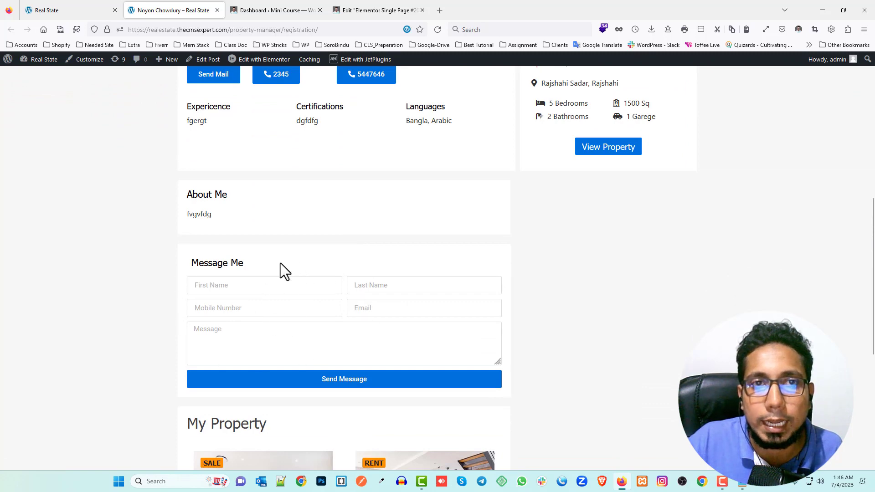
left_click(381, 7)
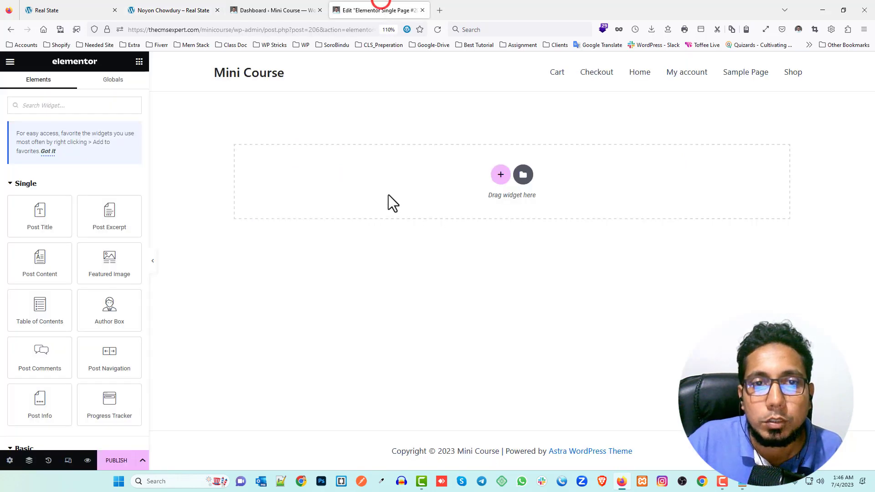
left_click(500, 175)
left_click(432, 199)
- Move the property manager page's browser tab after the template editor's tab, and widen the first column of the template's section
left_click(253, 10)
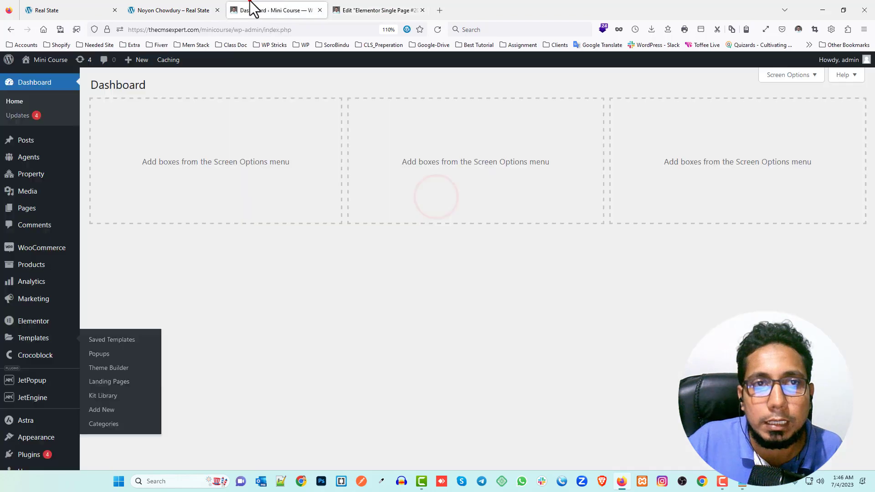
left_click_drag(157, 11, 358, 10)
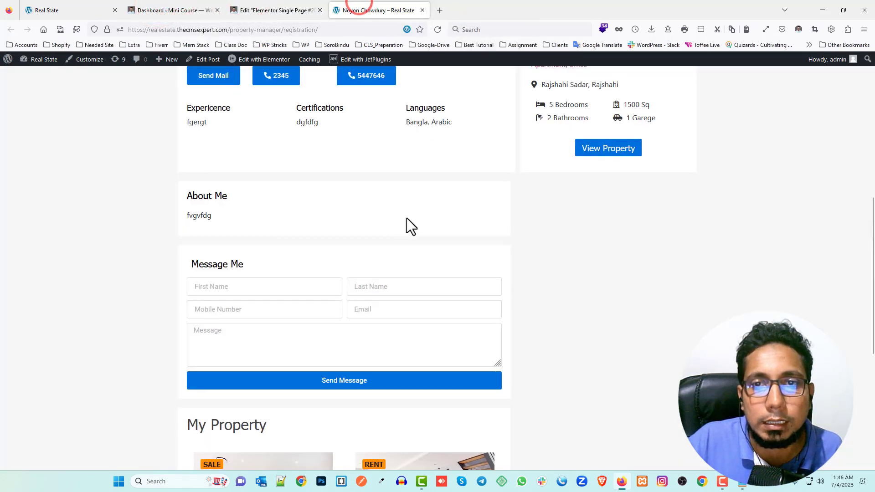
scroll(409, 226, "up", 5)
left_click(301, 9)
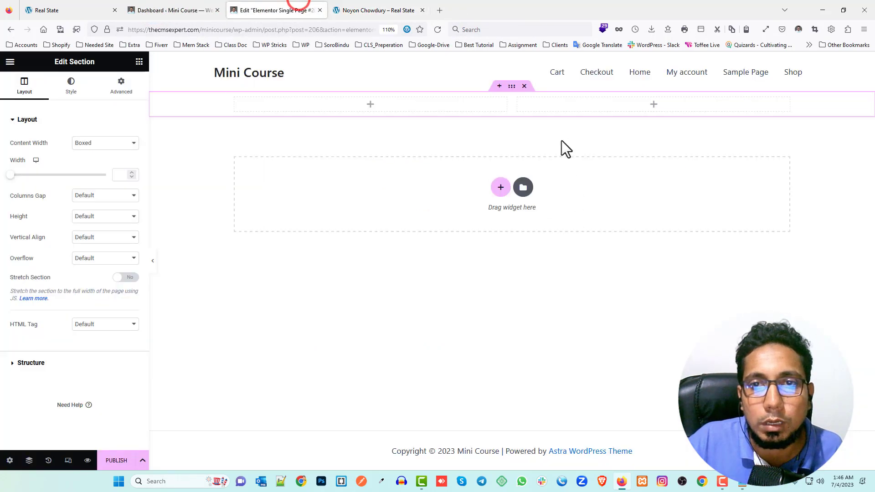
left_click_drag(514, 106, 568, 107)
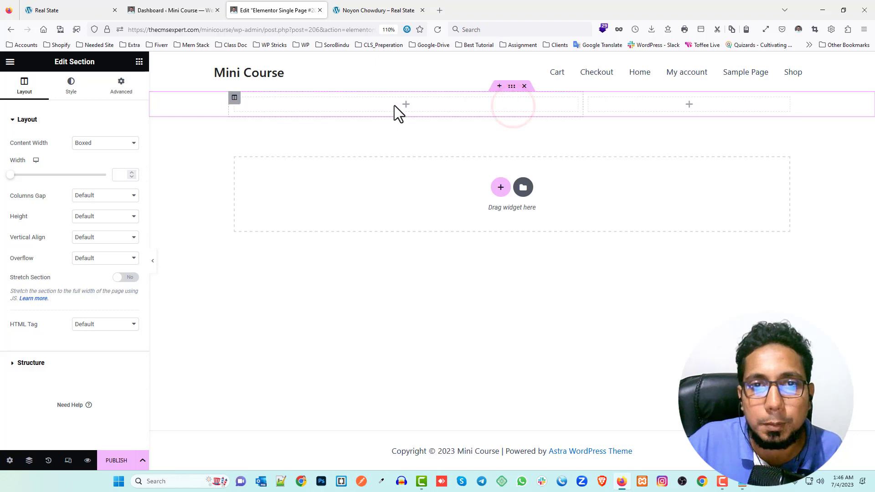
- Using the property manager page as reference, insert an Inner Section in the wide column and make its first inner column wider
left_click(379, 6)
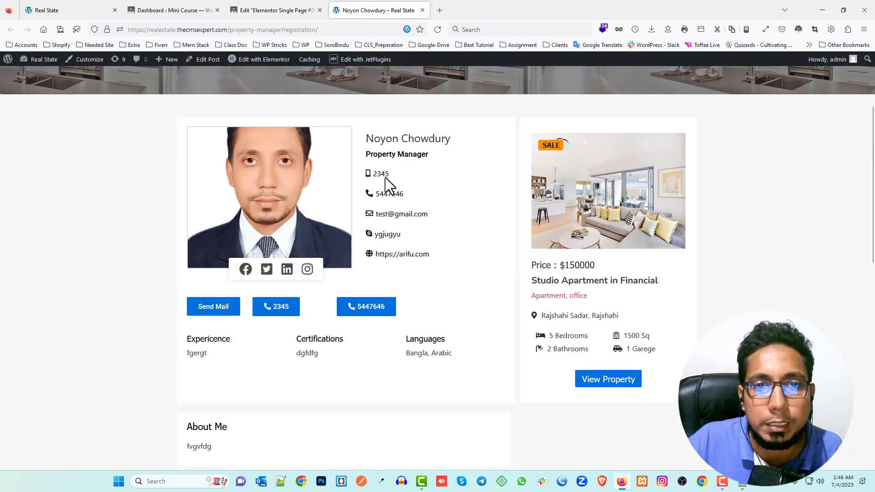
left_click(298, 6)
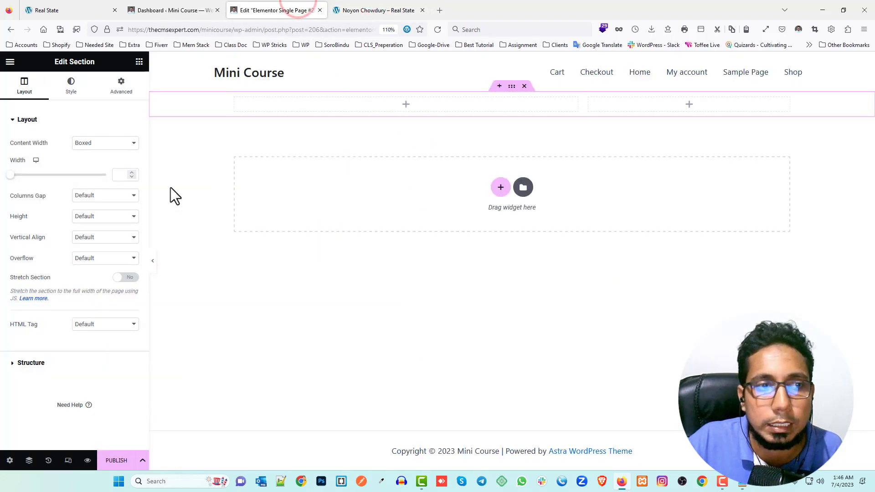
left_click(139, 62)
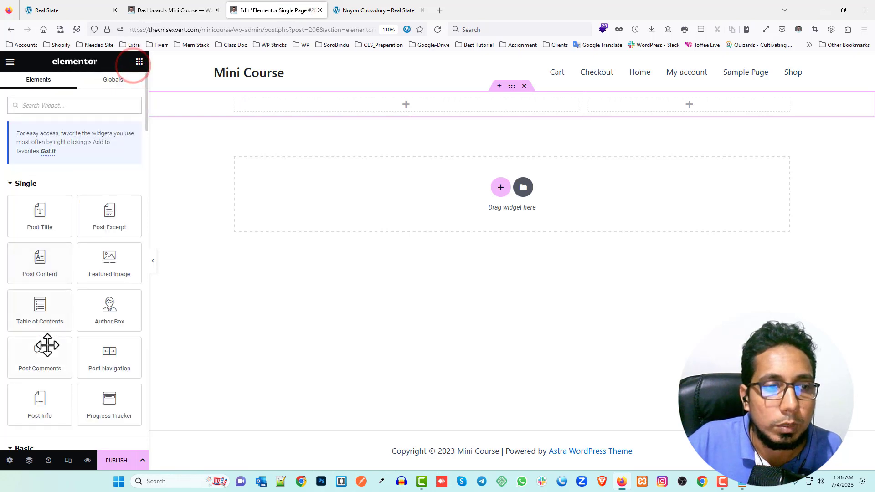
scroll(45, 345, "down", 3)
left_click_drag(41, 367, 444, 115)
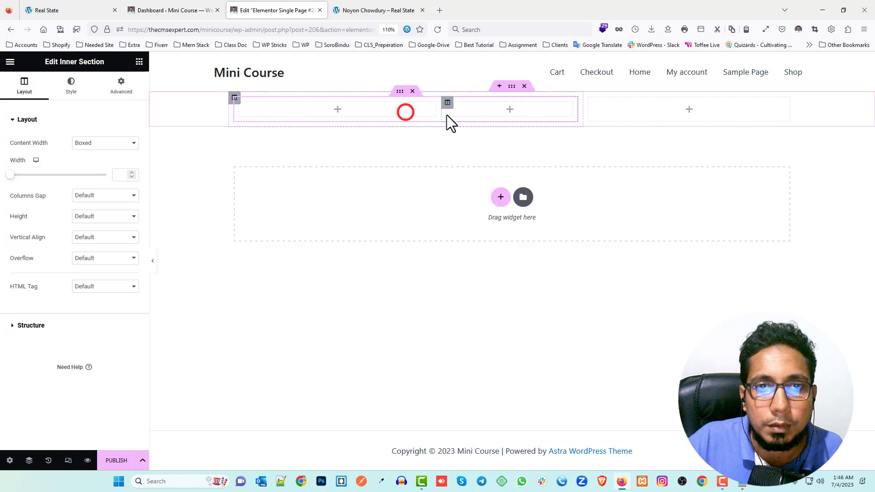
- Collapse the unneeded widget categories and add a Dynamic Image from Listing Elements to the first inner column
left_click(338, 110)
left_click(58, 108)
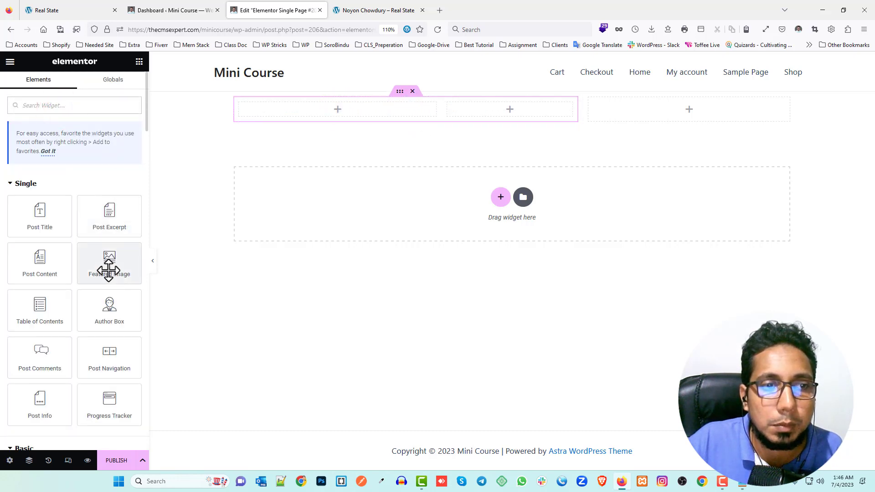
left_click(30, 183)
left_click(33, 211)
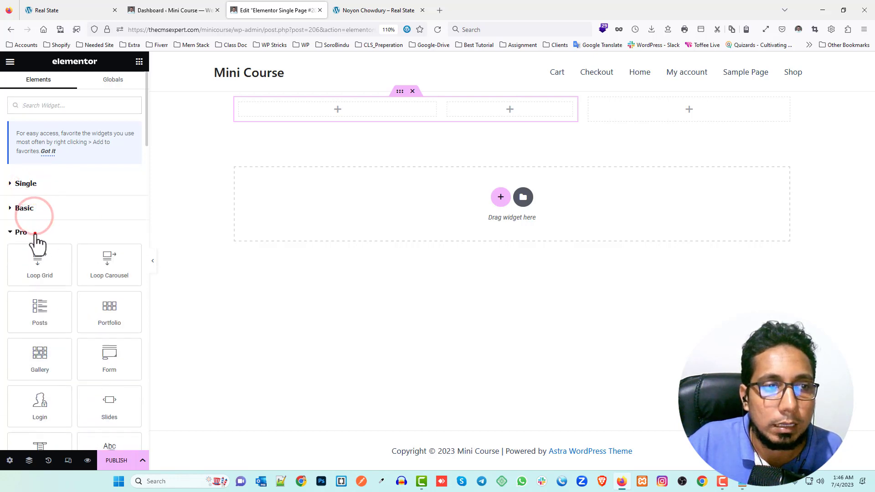
left_click(35, 232)
left_click(36, 257)
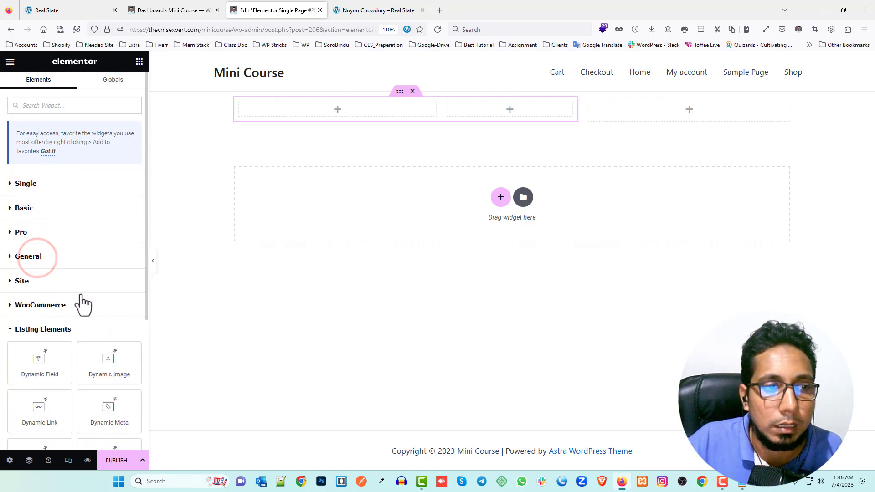
scroll(55, 296, "down", 3)
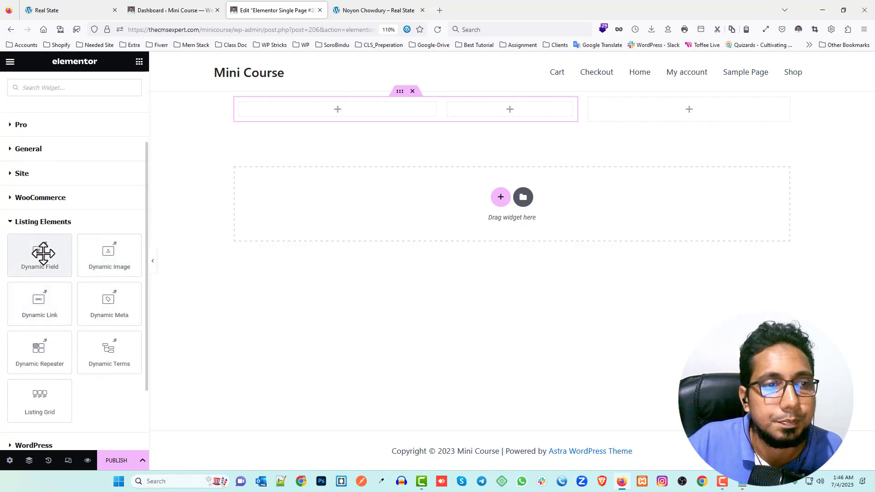
mouse_move(47, 250)
left_mouse_down()
mouse_move(82, 247)
mouse_move(54, 258)
left_mouse_up()
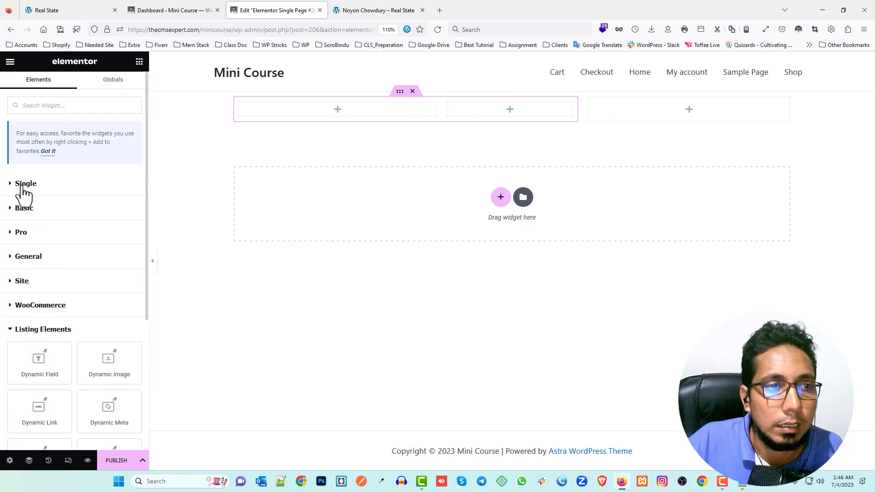
scroll(87, 333, "down", 1)
left_click_drag(110, 314, 359, 117)
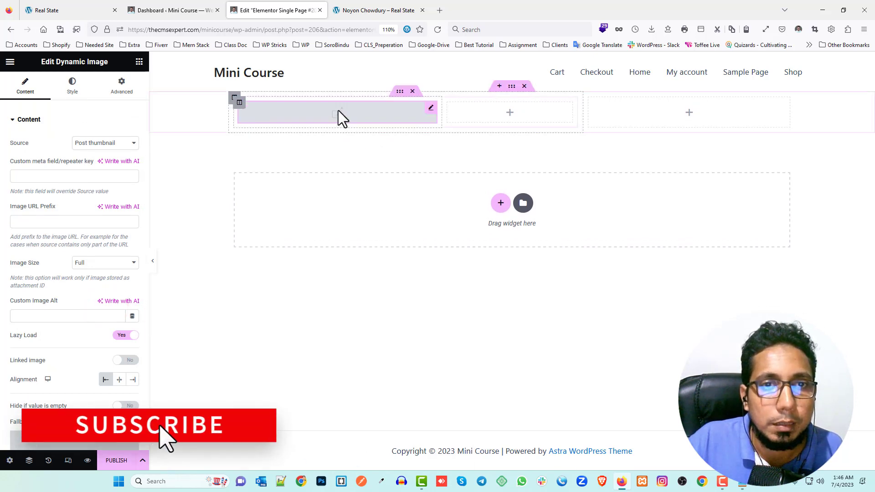
- Examine the Dynamic Image widget's content settings, including its source and context options, keeping Default Object as the context
left_click(96, 143)
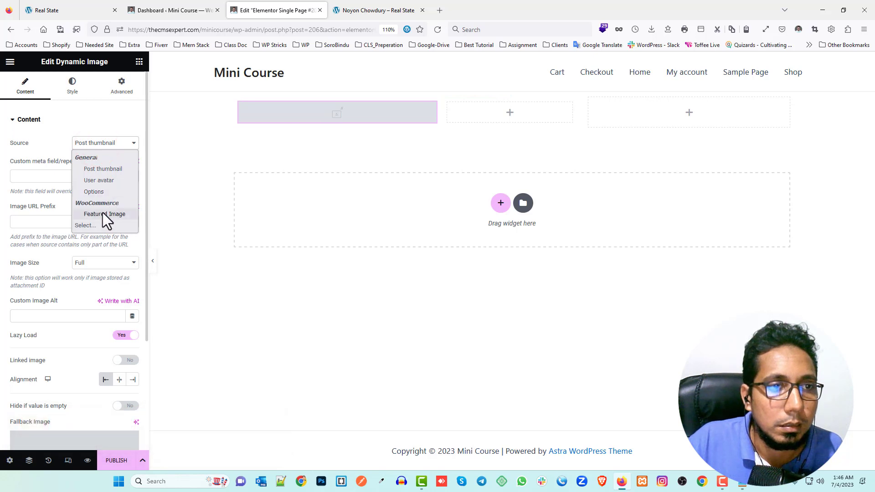
left_click(46, 133)
left_click(43, 132)
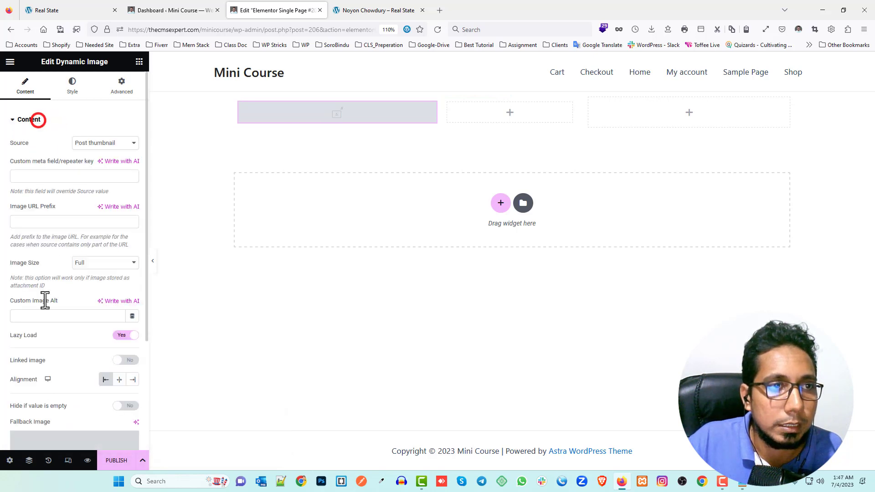
scroll(96, 177, "down", 2)
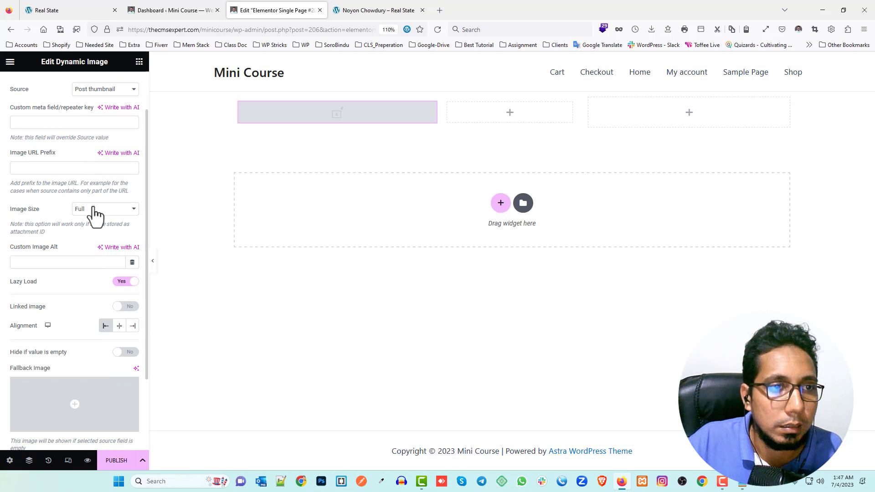
scroll(96, 214, "down", 3)
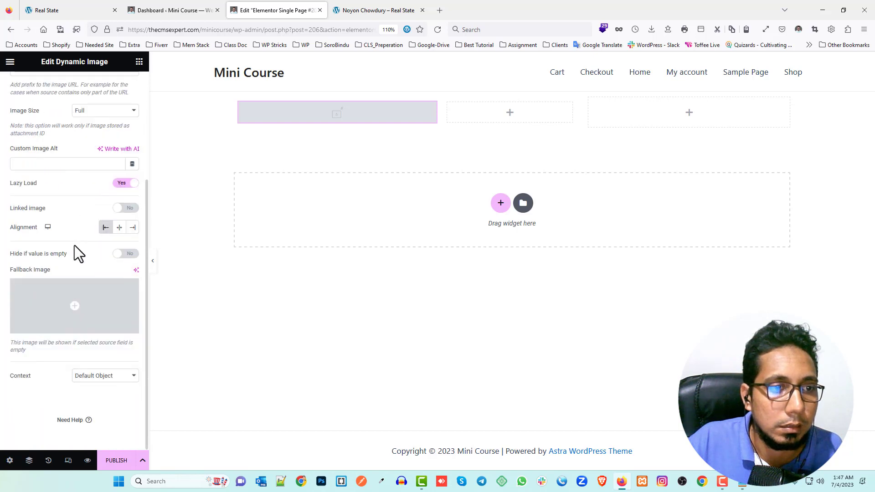
left_click(91, 376)
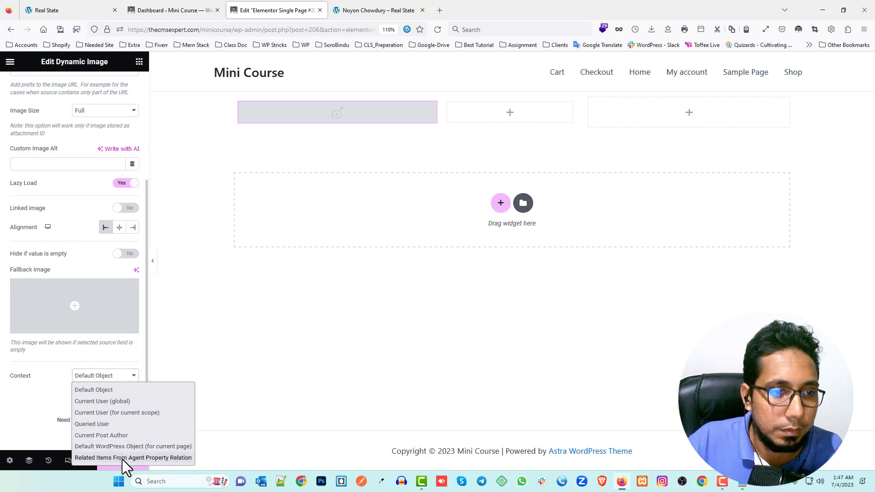
left_click(109, 391)
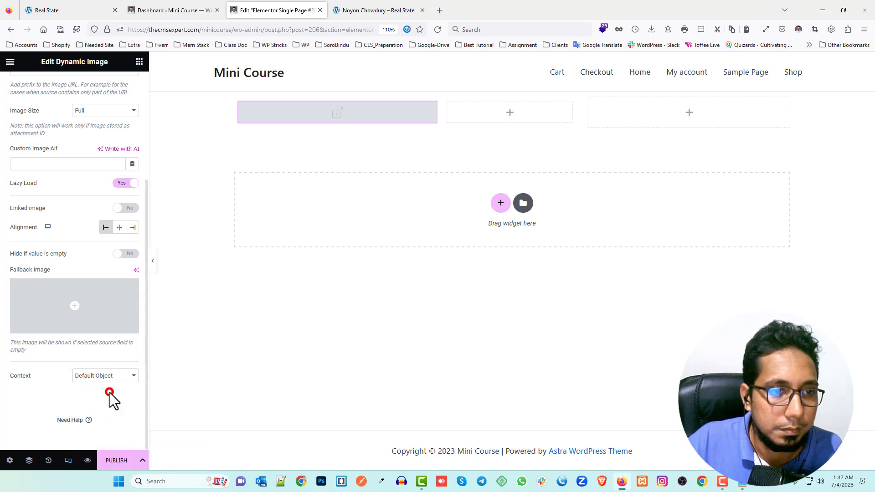
left_click(51, 376)
scroll(121, 242, "up", 4)
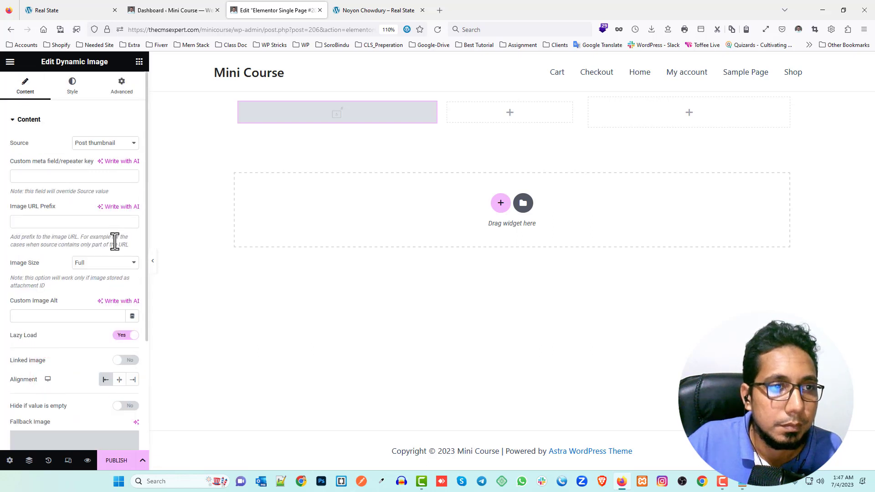
- Try Featured Image as the Dynamic Image's source and switch it back to Post thumbnail
left_click(94, 143)
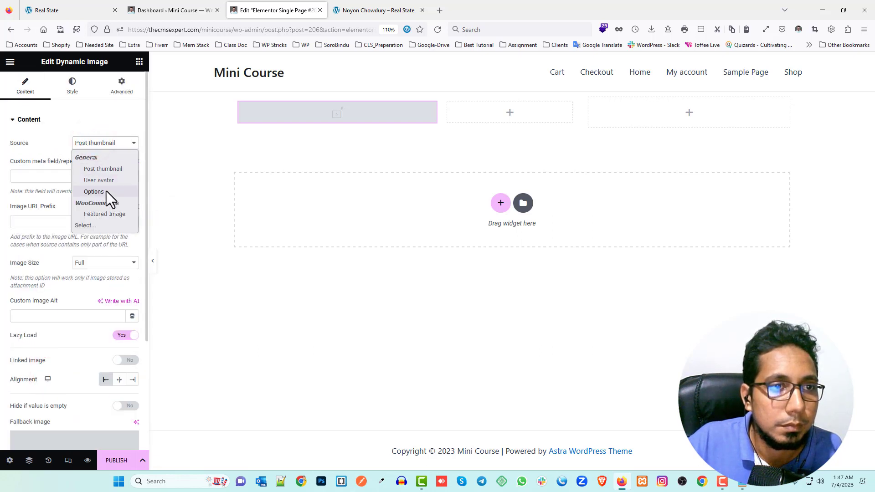
left_click(104, 214)
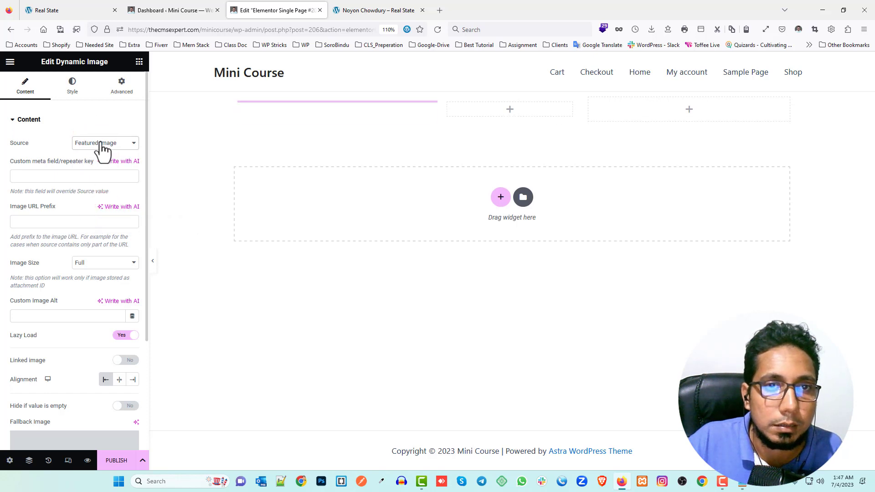
left_click(102, 144)
left_click(101, 167)
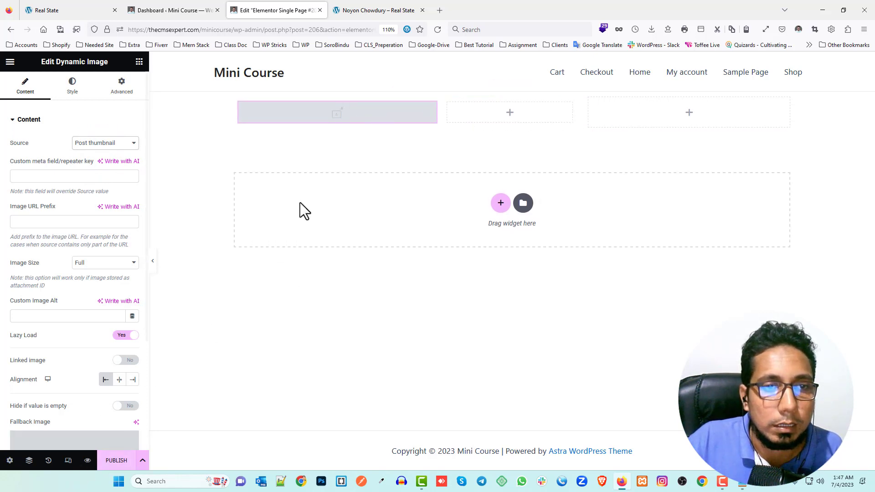
- Set the template to preview its dynamic content as Agent and apply the preview
left_click(9, 460)
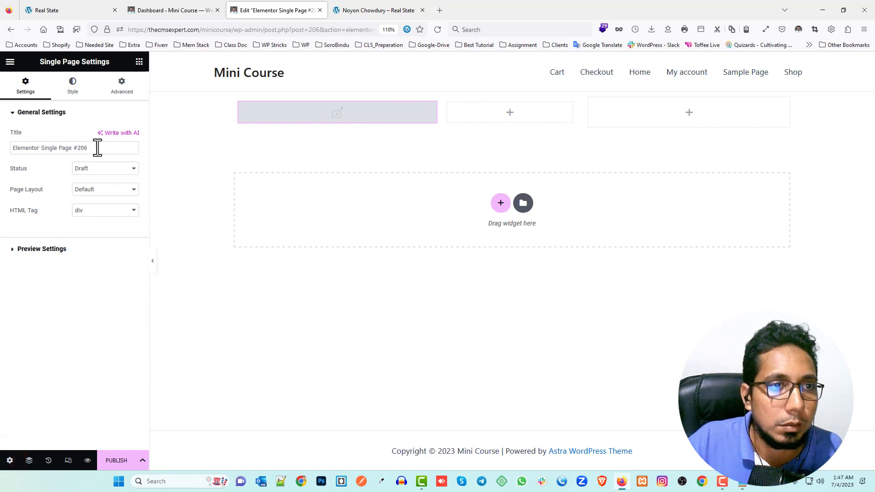
left_click(61, 248)
left_click(55, 170)
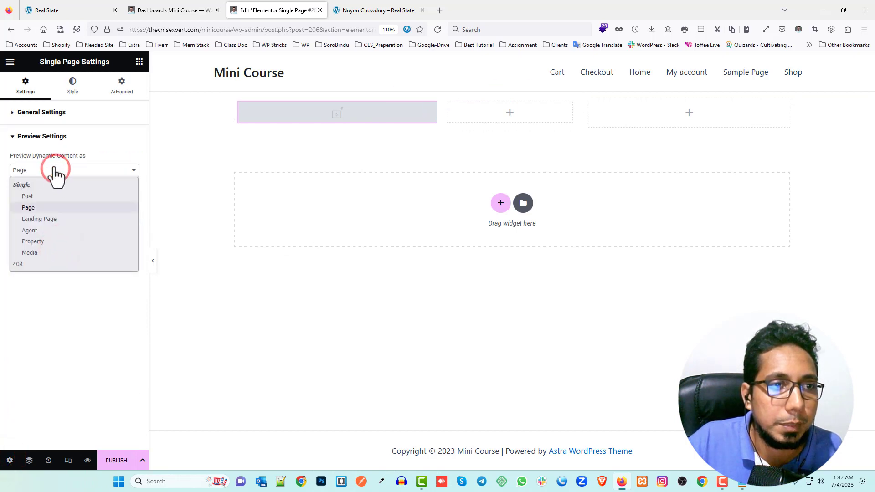
left_click(53, 233)
left_click(99, 216)
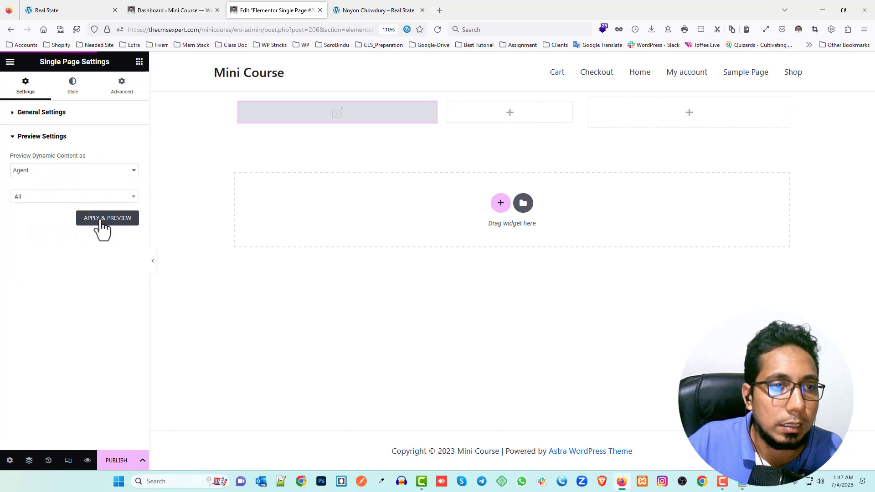
left_click(101, 219)
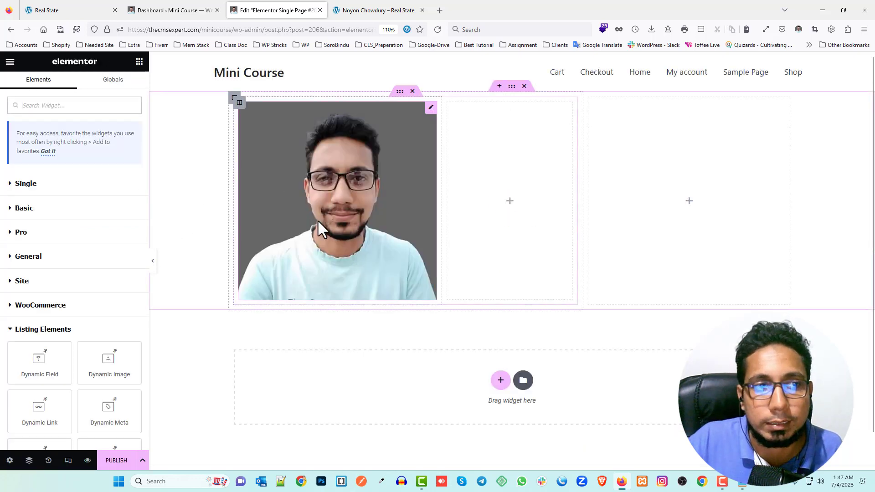
- Add a Dynamic Field for the Title below the agent's image and set its typography size to 25 px
scroll(388, 193, "down", 1)
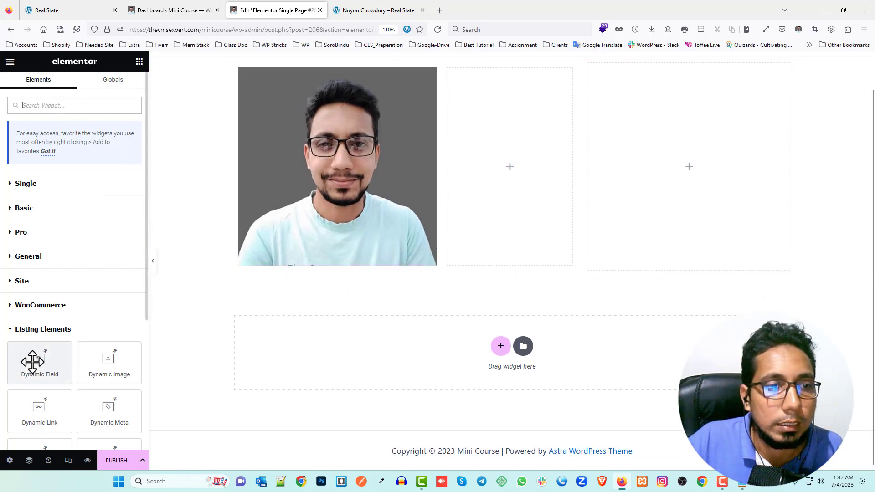
left_click_drag(37, 360, 347, 268)
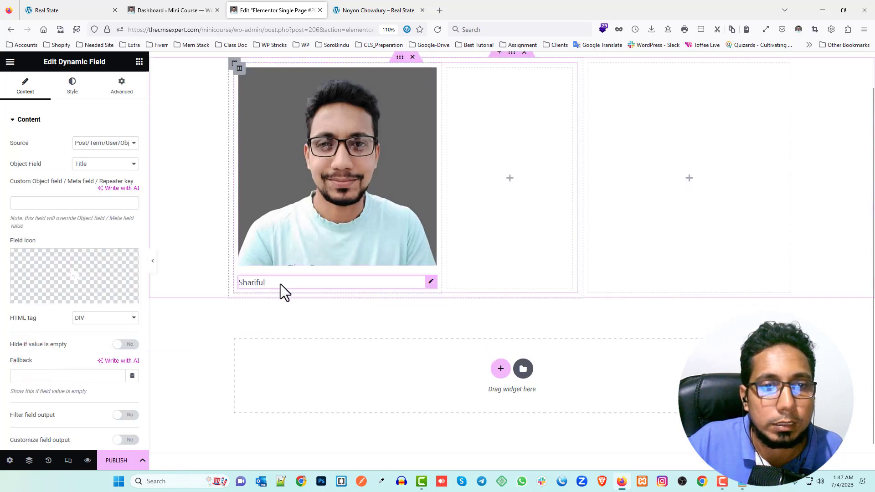
left_click(72, 87)
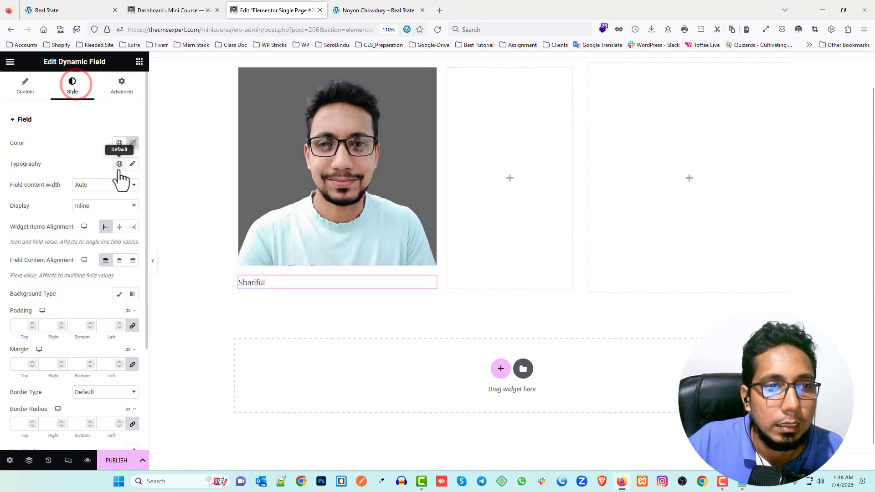
left_click(133, 164)
left_click(113, 243)
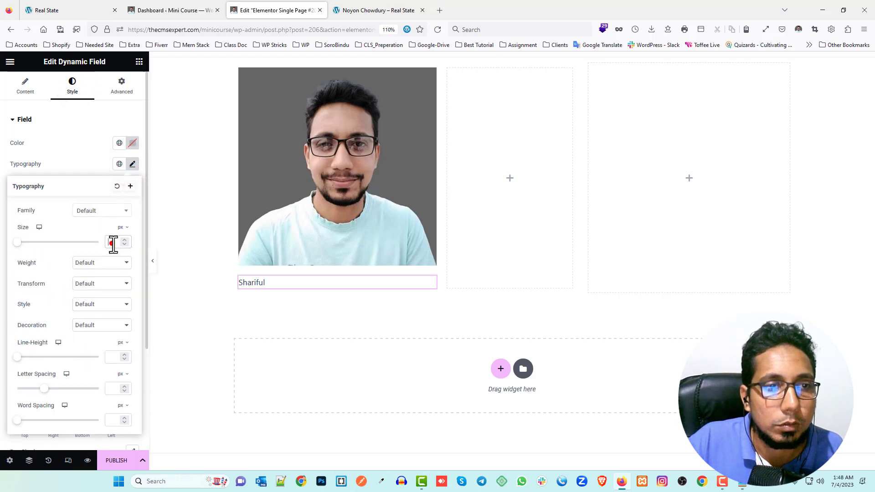
type("25")
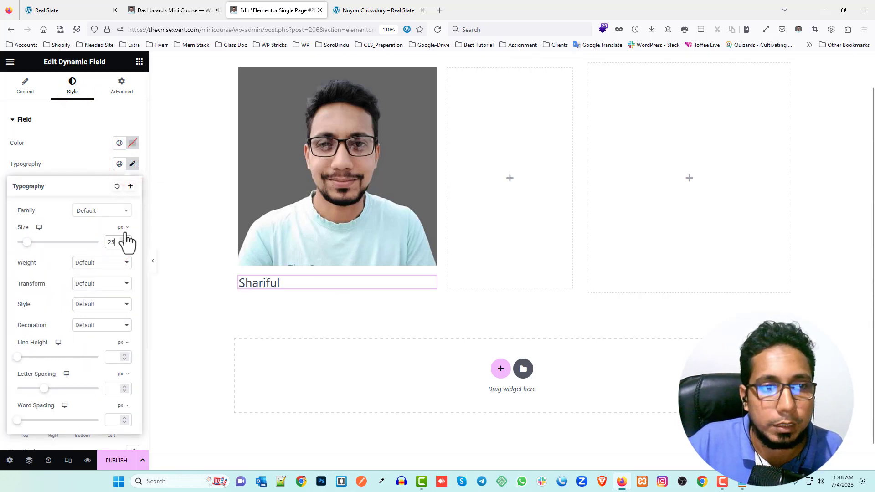
- Centre the title field below the image through its widget items alignment
left_click(28, 87)
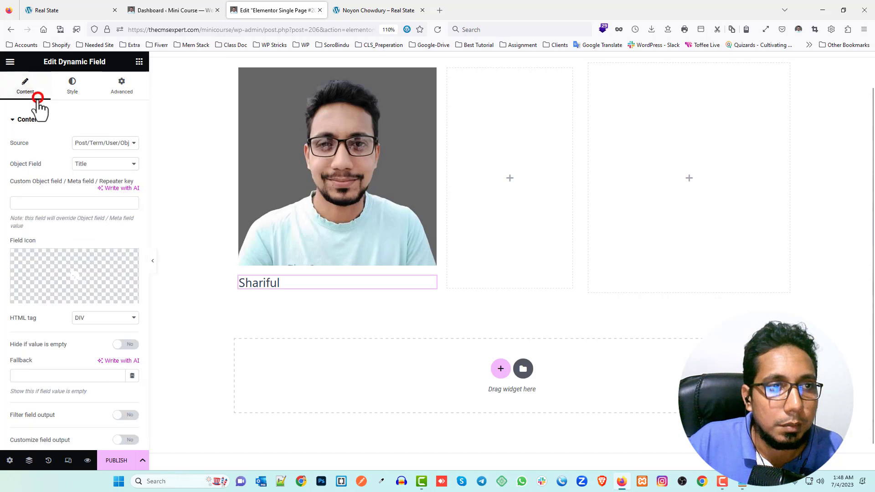
scroll(97, 366, "down", 2)
scroll(82, 265, "up", 2)
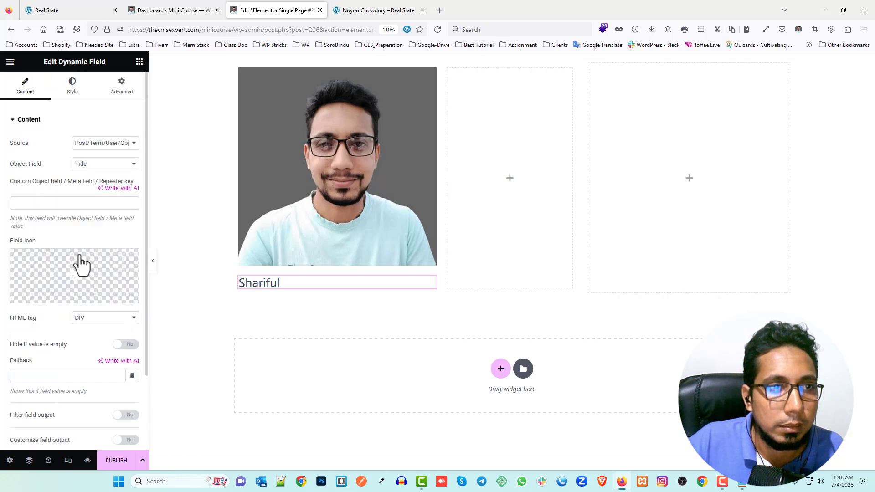
left_click(72, 85)
left_click(119, 227)
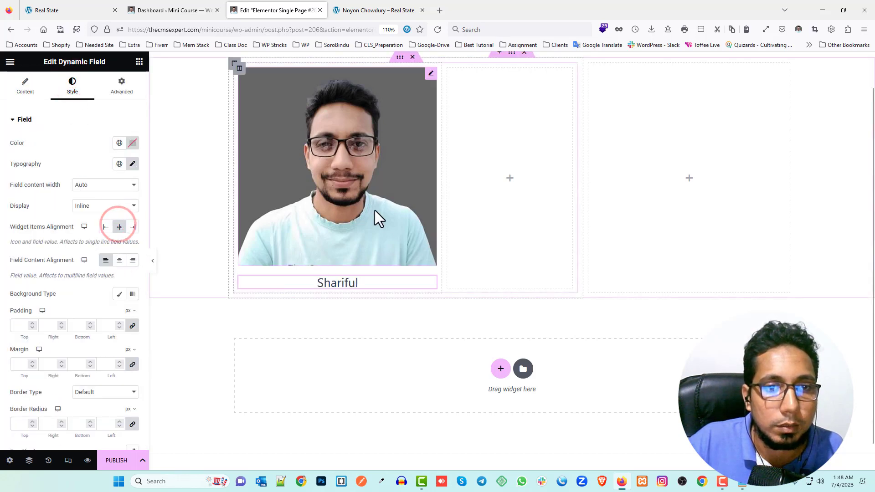
- Check the Real State demo agent page's lower sections, and add a two-column section below the profile section with a wider first column
scroll(369, 201, "down", 1)
left_click(373, 6)
scroll(322, 267, "down", 3)
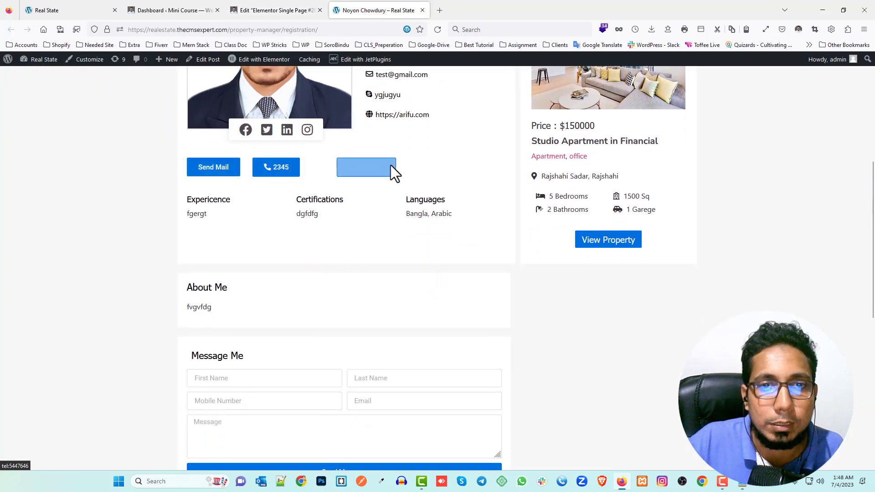
scroll(342, 214, "down", 3)
scroll(273, 178, "down", 2)
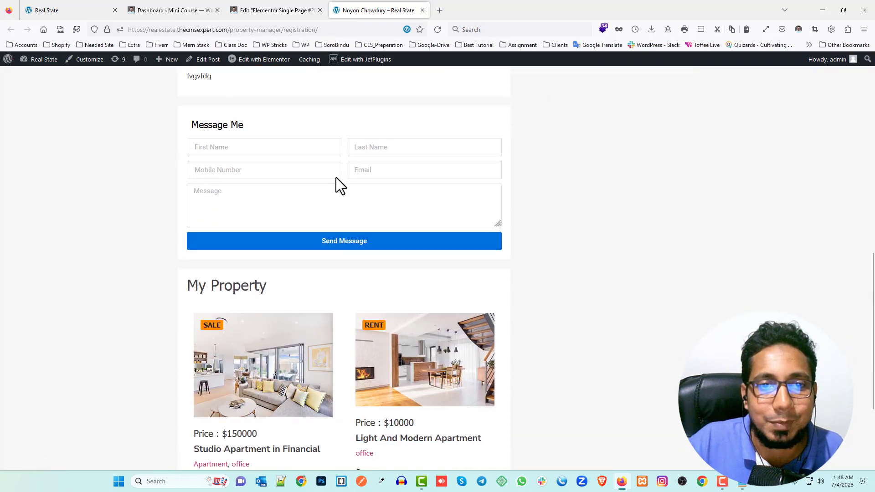
key("ctrl+shift+Tab")
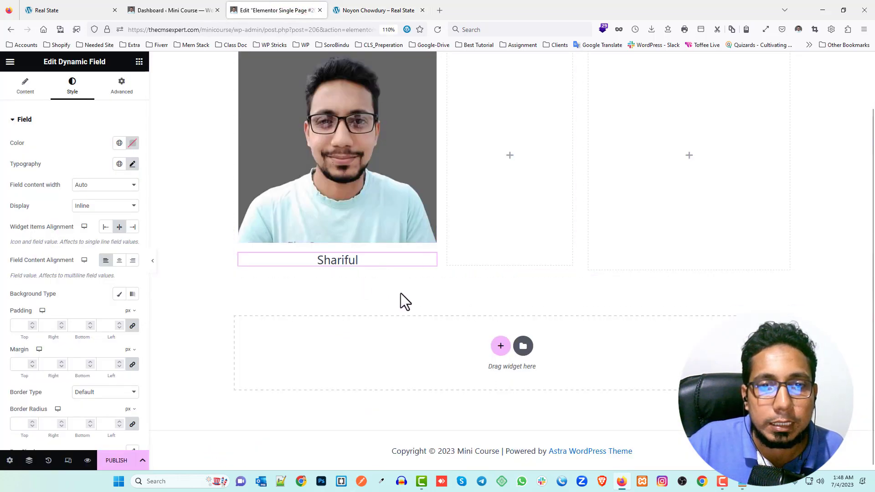
left_click(501, 346)
left_click(435, 372)
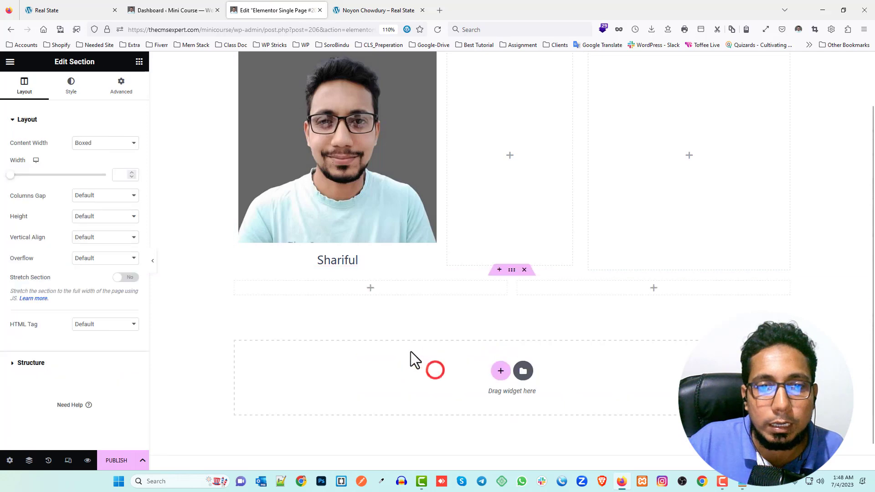
left_click_drag(514, 267, 537, 279)
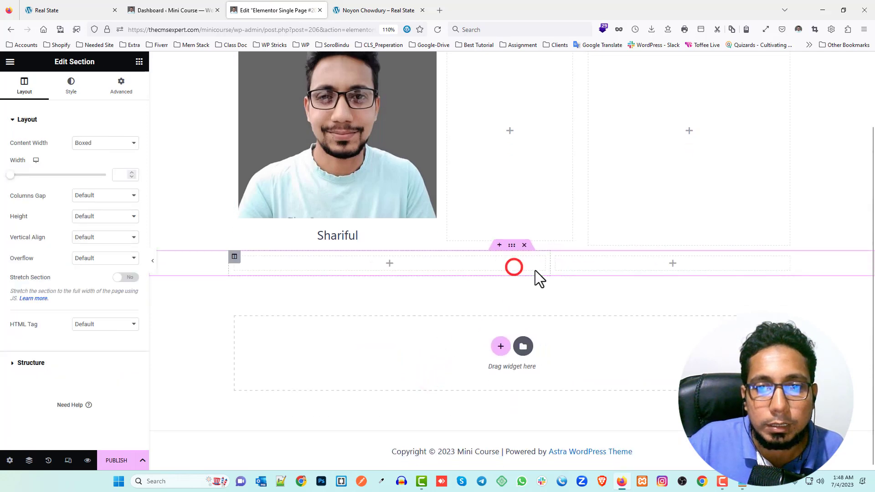
- Add a Form widget to the new section's first column and hide its field labels
left_click(387, 267)
left_click(67, 103)
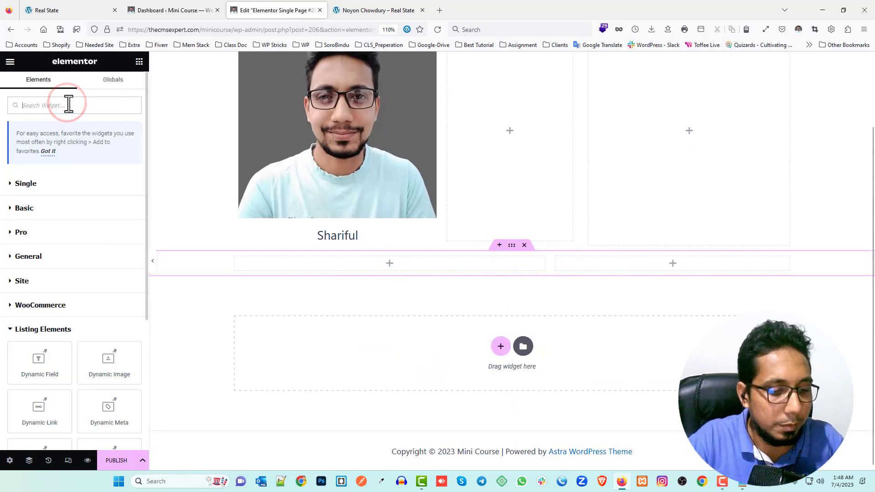
type("fomr")
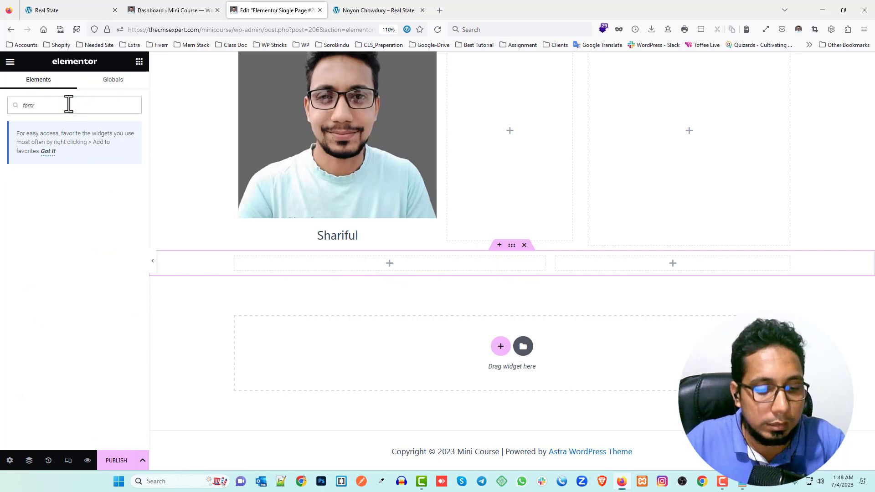
key("BackSpace")
key("BackSpace")
type("r")
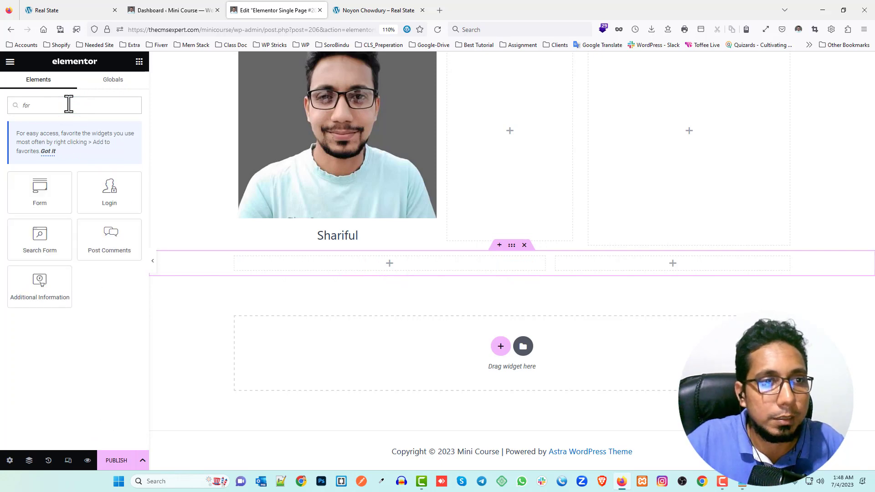
left_click_drag(43, 189, 414, 274)
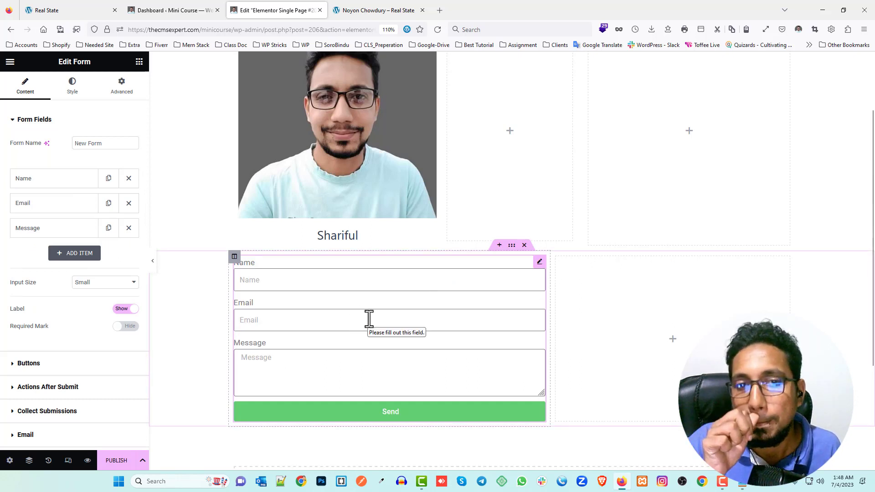
left_click(120, 310)
- Compare the fields of the demo page's Message Me form with those of the template's new form
left_click(373, 9)
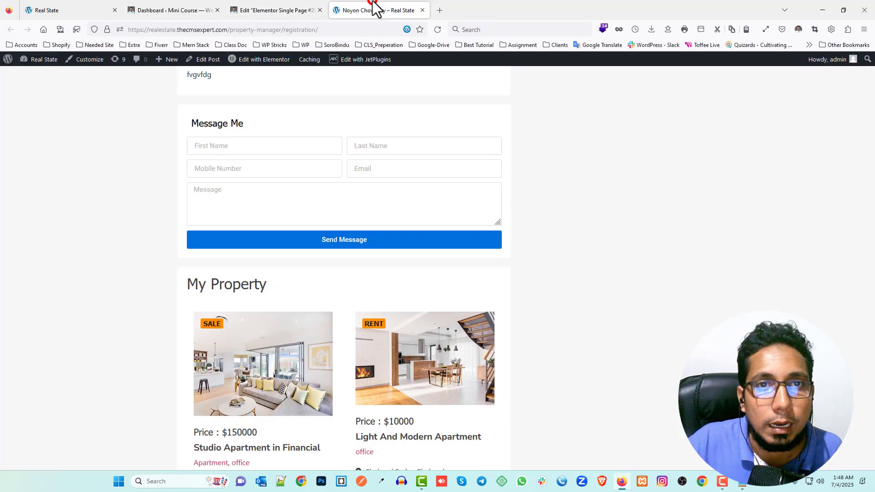
scroll(223, 183, "up", 2)
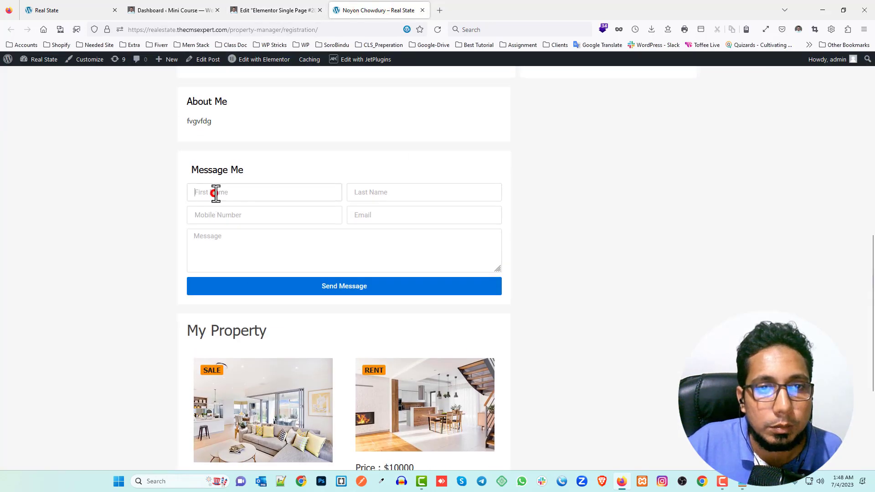
left_click(209, 215)
left_click(390, 217)
left_click(285, 243)
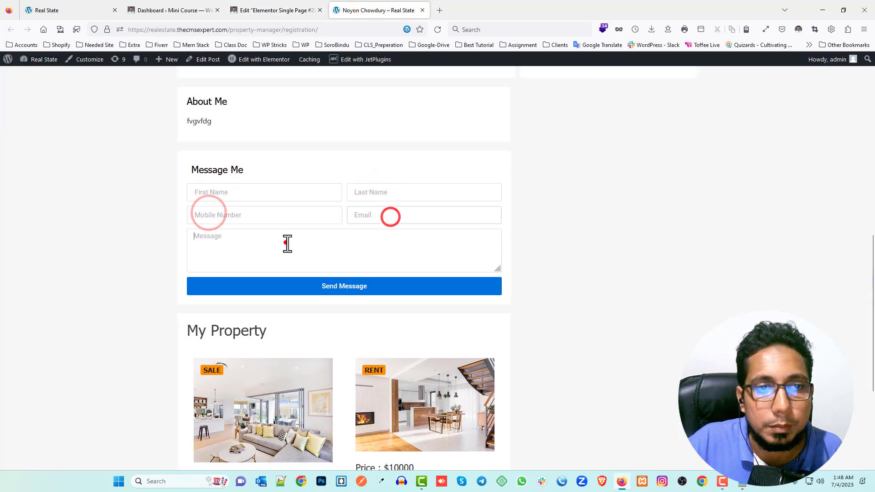
left_click(274, 10)
left_click(285, 330)
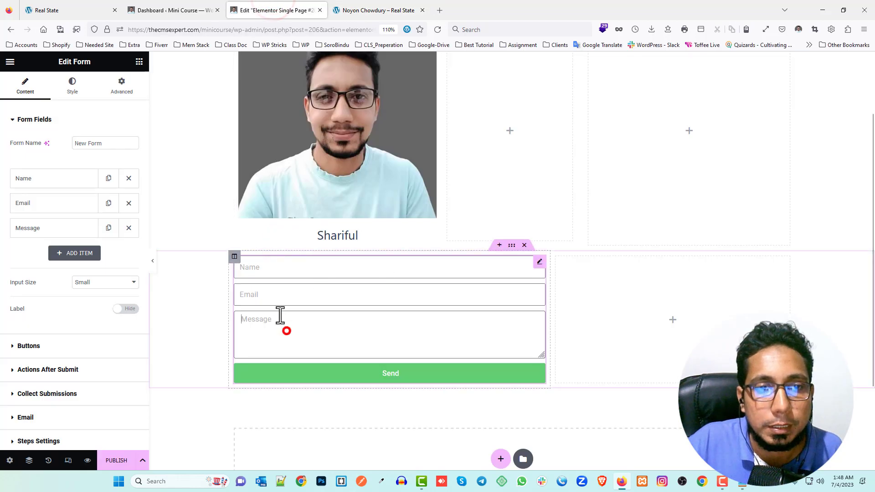
left_click(272, 297)
left_click(279, 272)
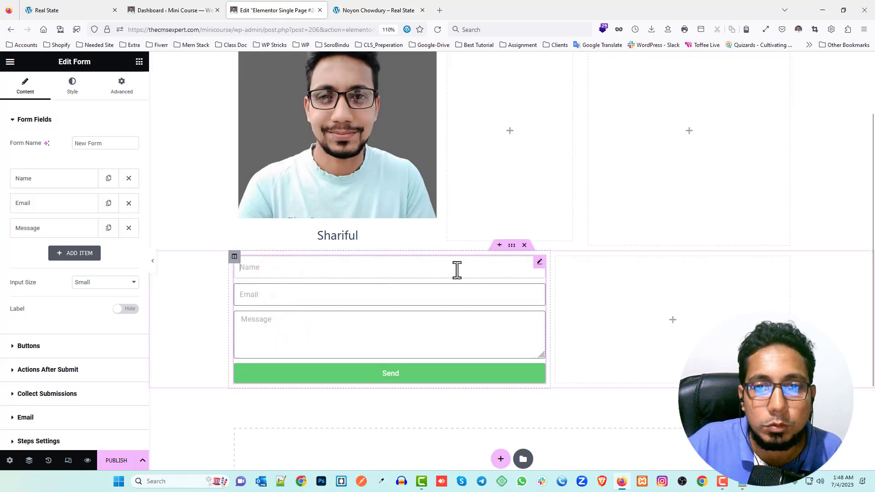
- Duplicate the form's Name field
left_click(39, 180)
left_click(40, 175)
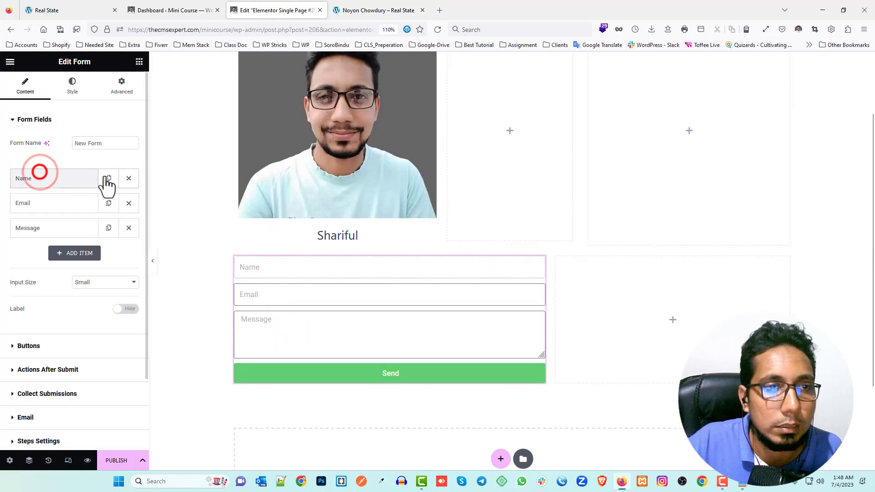
left_click(109, 177)
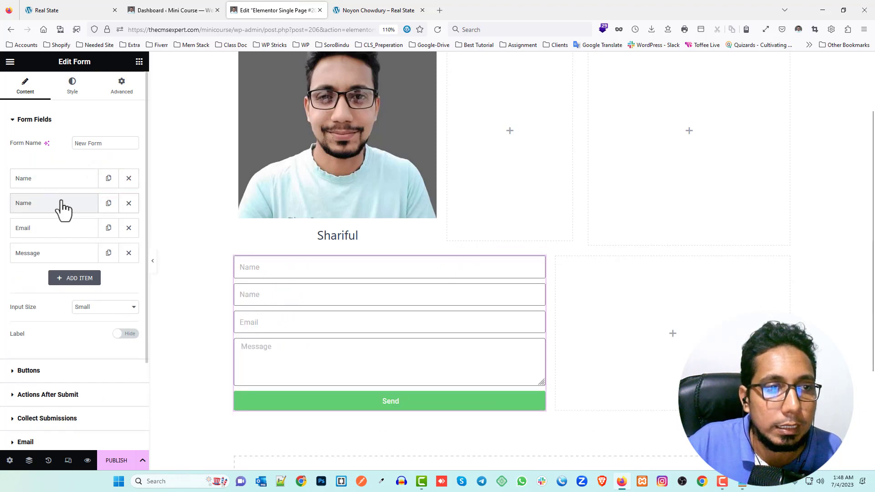
- Set the column width of both Name fields to 50% so they share one row
left_click(59, 178)
left_click(86, 290)
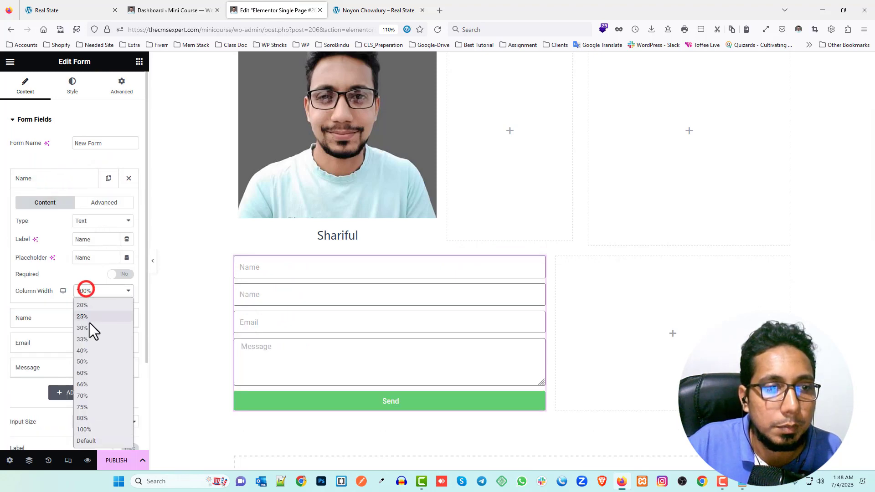
left_click(90, 361)
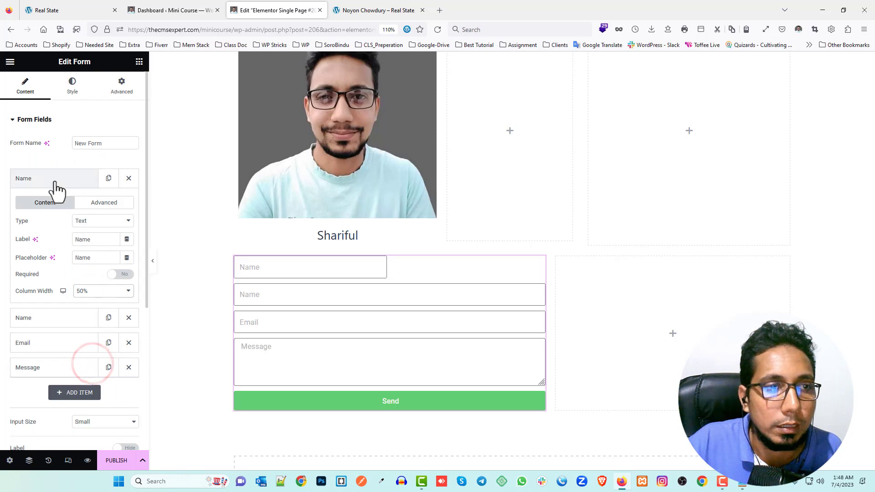
left_click(55, 180)
left_click(55, 203)
left_click(99, 315)
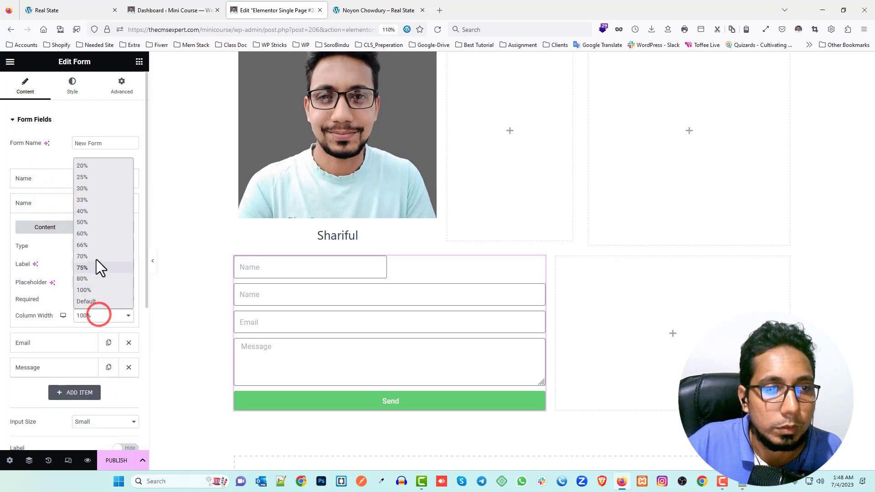
left_click(97, 222)
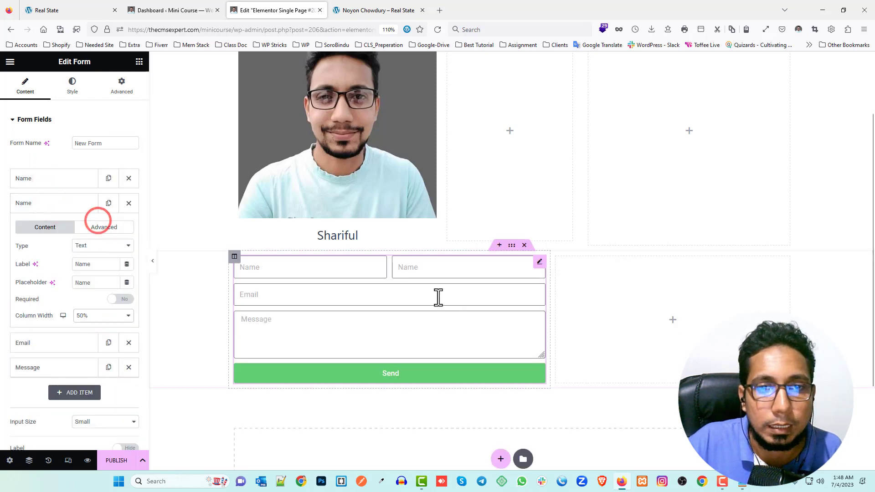
left_click(42, 202)
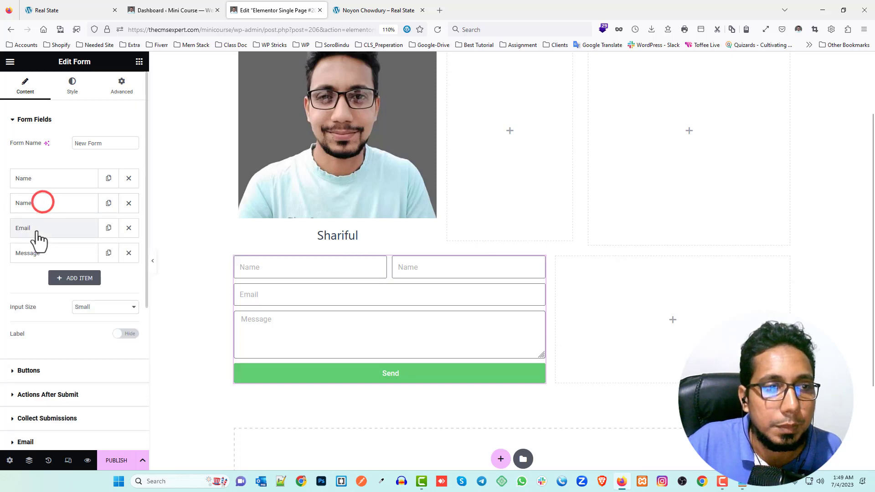
- Duplicate the form's Email field and change the copy to the Tel type with the label Mobile
left_click(37, 228)
left_click(55, 228)
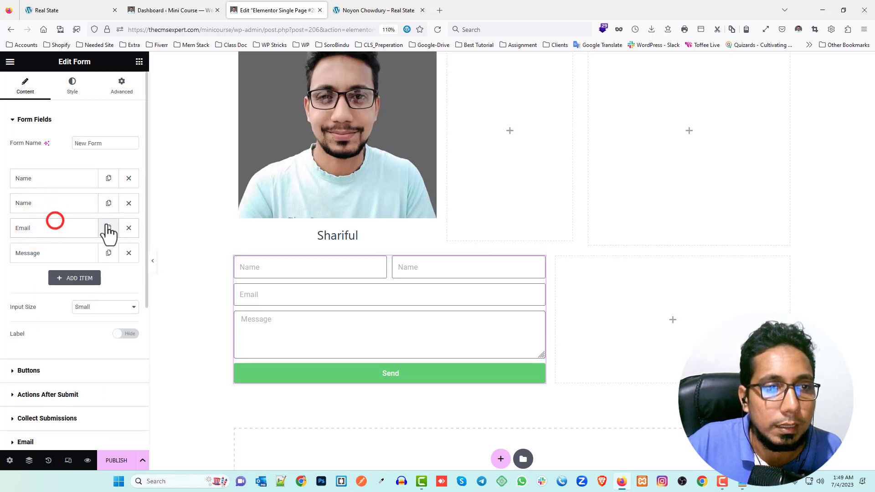
left_click(109, 228)
left_click(44, 254)
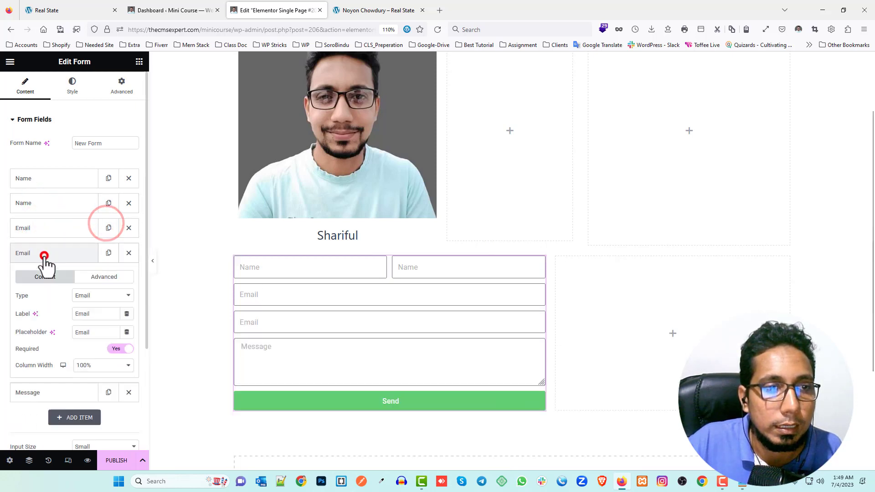
left_click(95, 296)
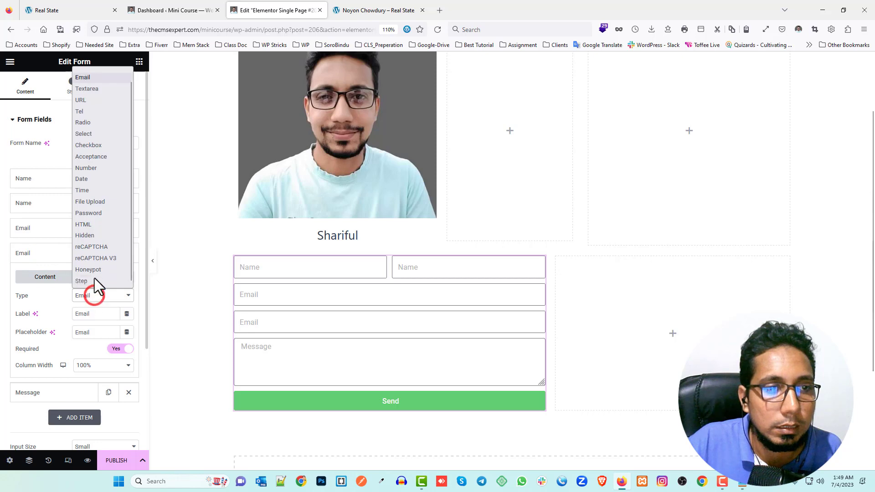
left_click(95, 112)
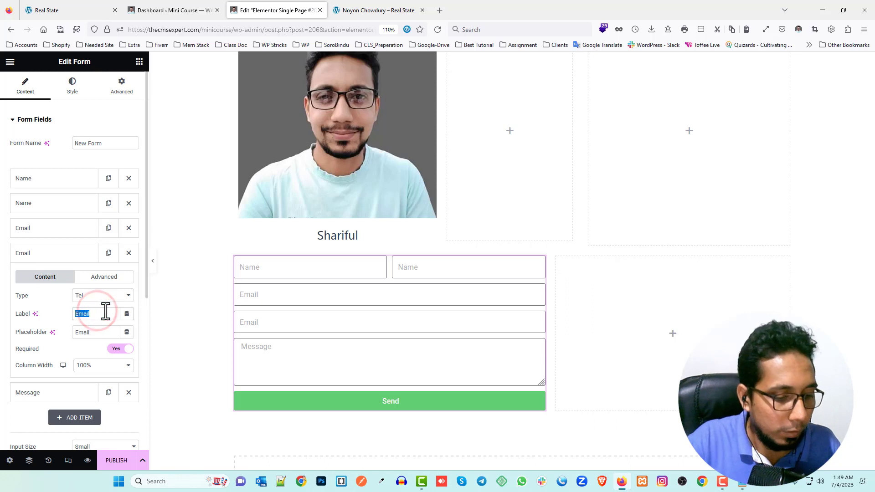
type("Mobile")
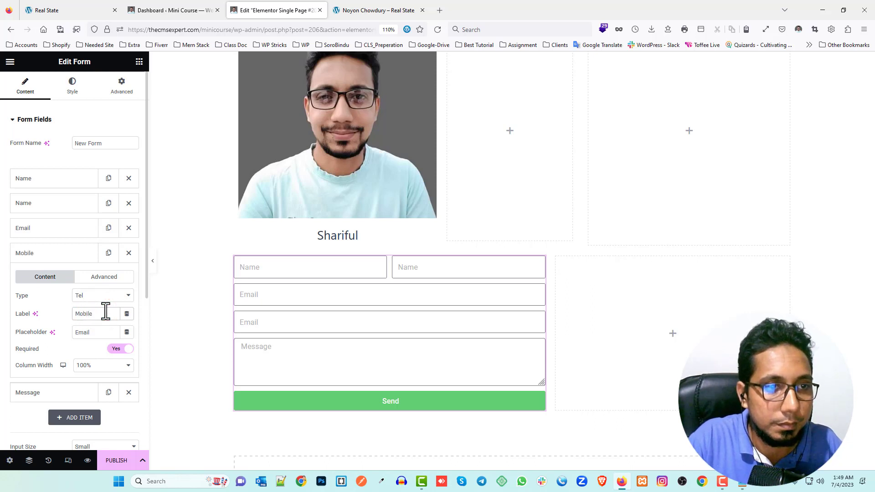
left_click(48, 252)
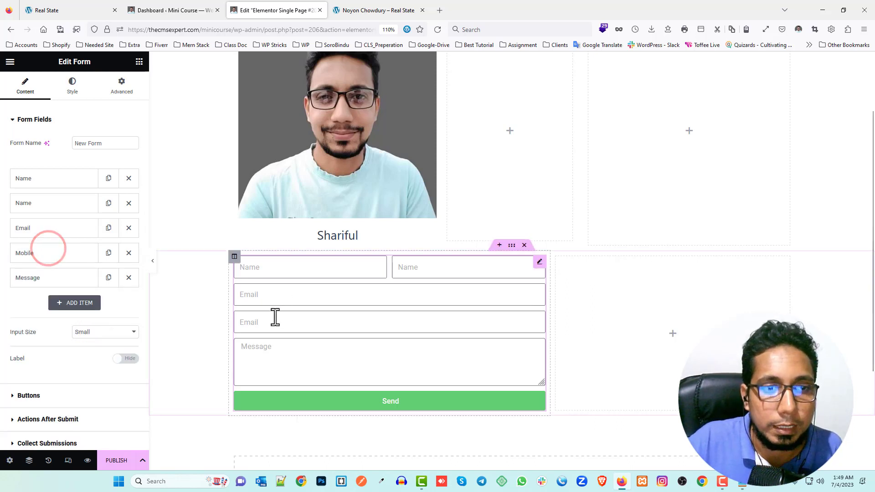
- Set the placeholder of the form's Tel field to Mobile, matching its label
left_click(27, 227)
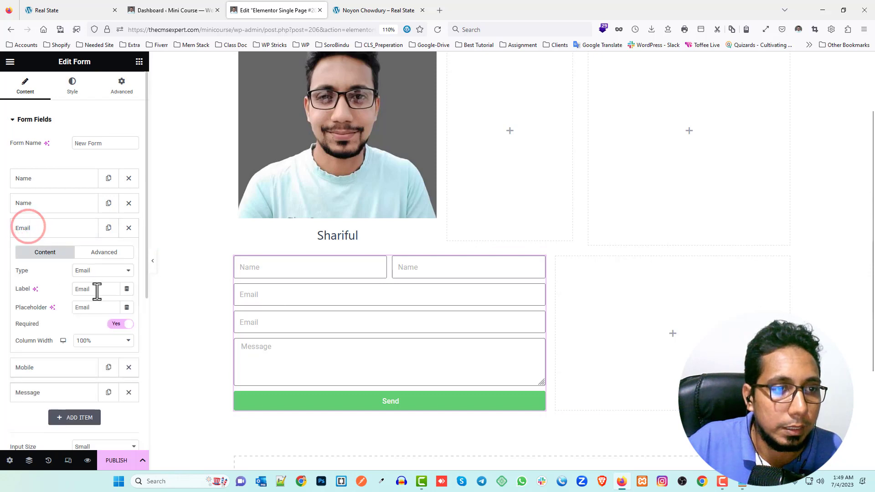
left_click(41, 226)
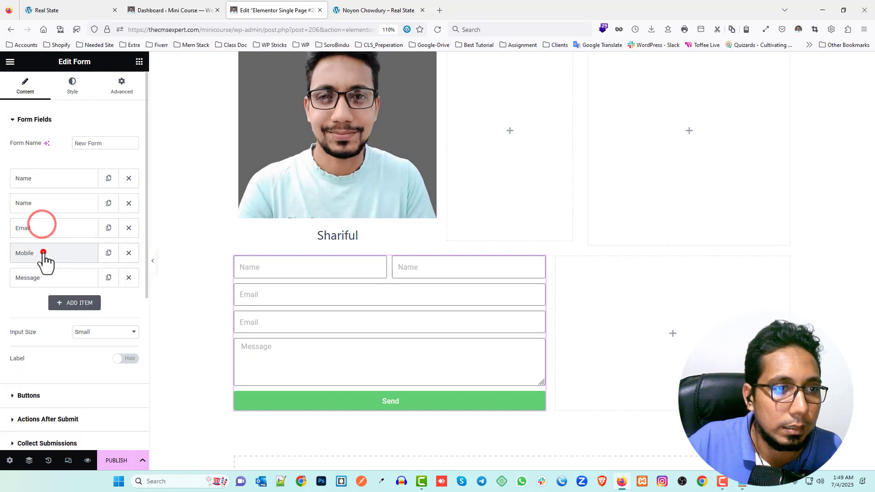
left_click(44, 252)
double_click(101, 314)
key("ctrl+c")
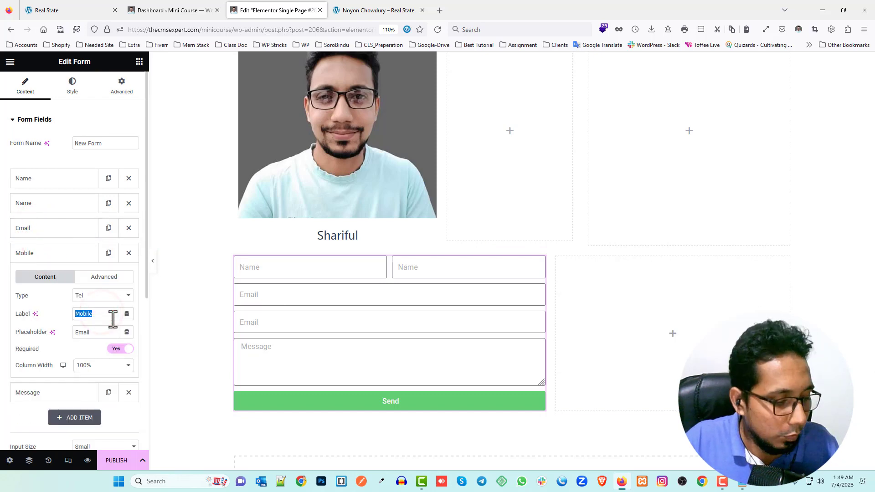
double_click(93, 333)
key("ctrl+v")
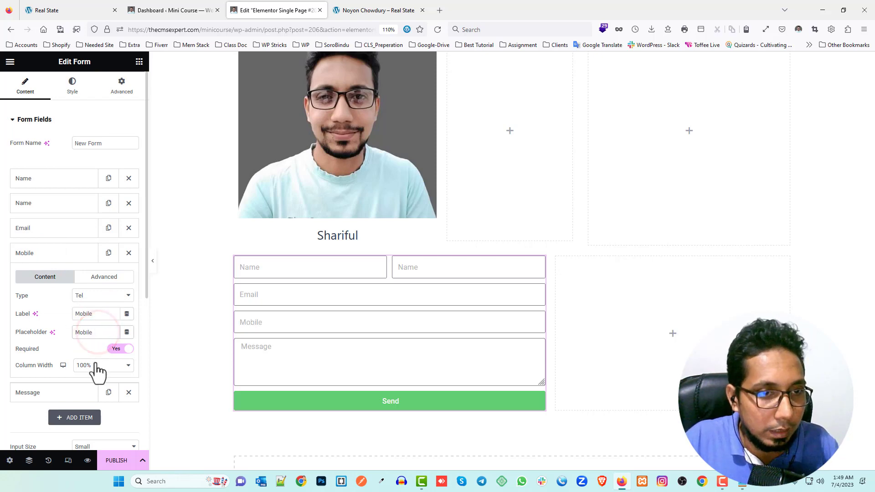
- Set the column width of the form's Mobile and Email fields to 50% so they share one row
left_click(93, 365)
left_click(94, 274)
left_click(43, 253)
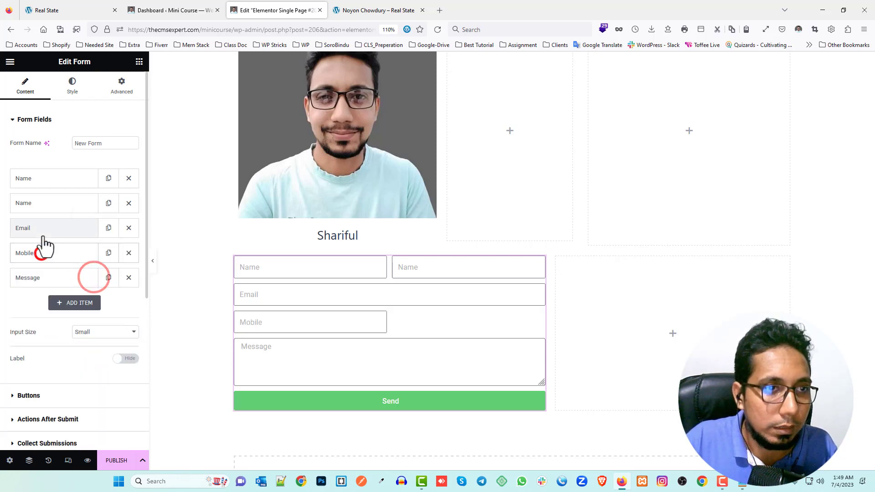
left_click(43, 232)
left_click(94, 340)
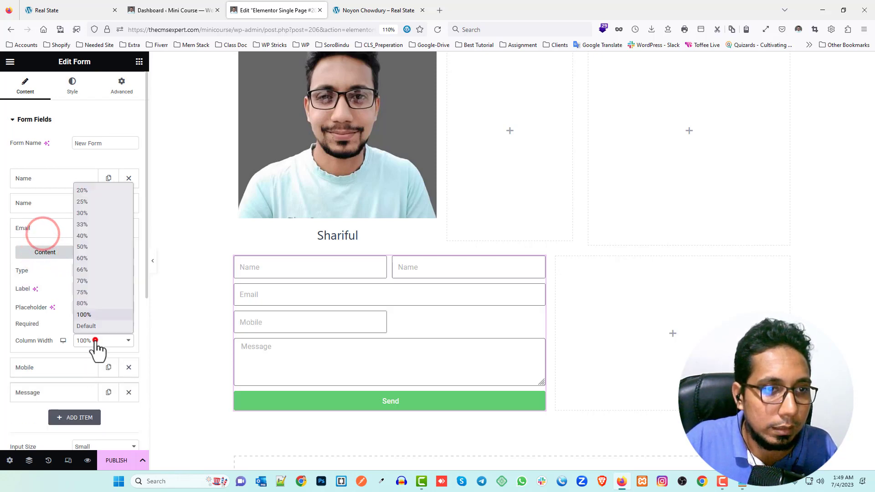
left_click(92, 248)
left_click(57, 230)
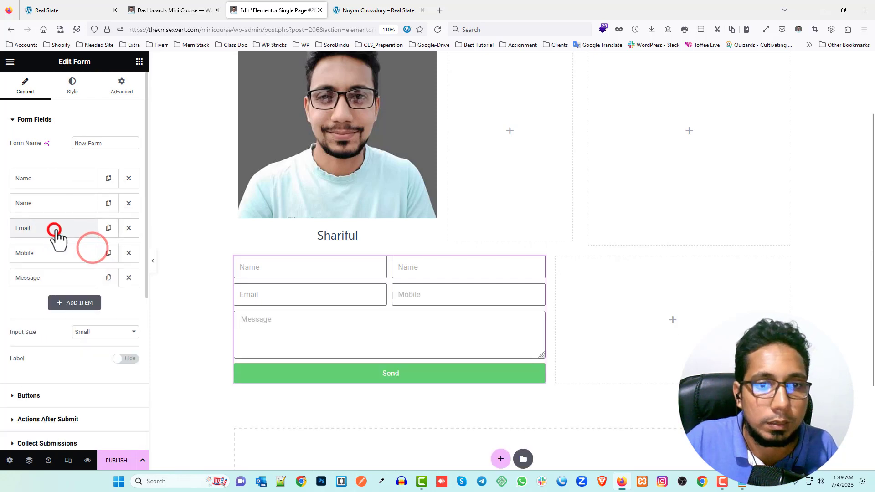
- Move the agent name dynamic field from below the profile photo into the empty inner column beside it
left_click(294, 324)
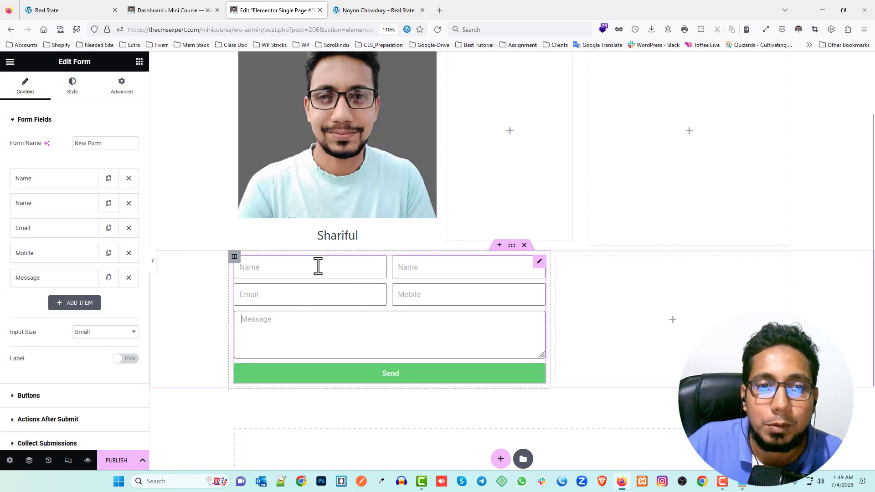
scroll(409, 191, "up", 2)
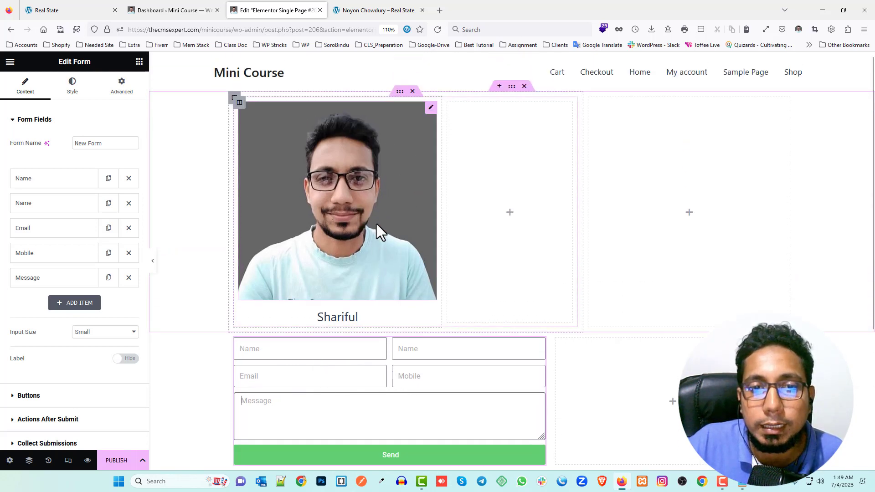
left_click_drag(430, 318, 470, 179)
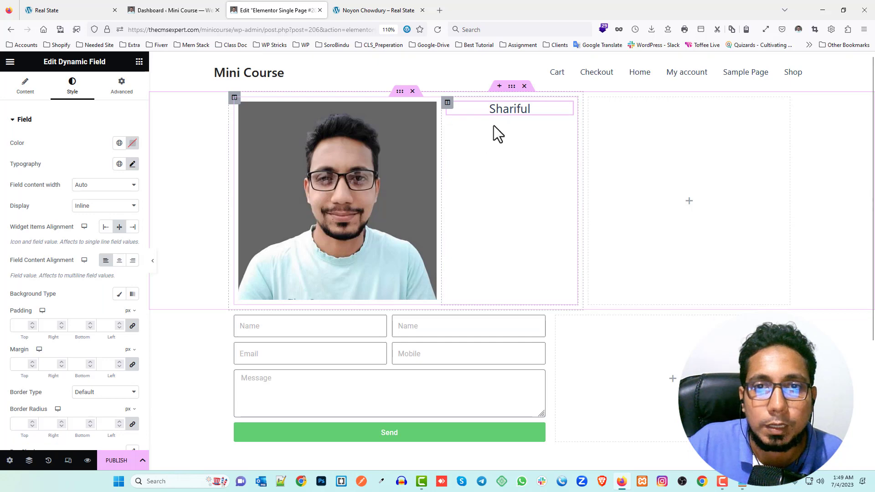
- Replace the fixed recipient address in the form's email settings with the JetEngine Custom Field dynamic tag
scroll(385, 313, "down", 3)
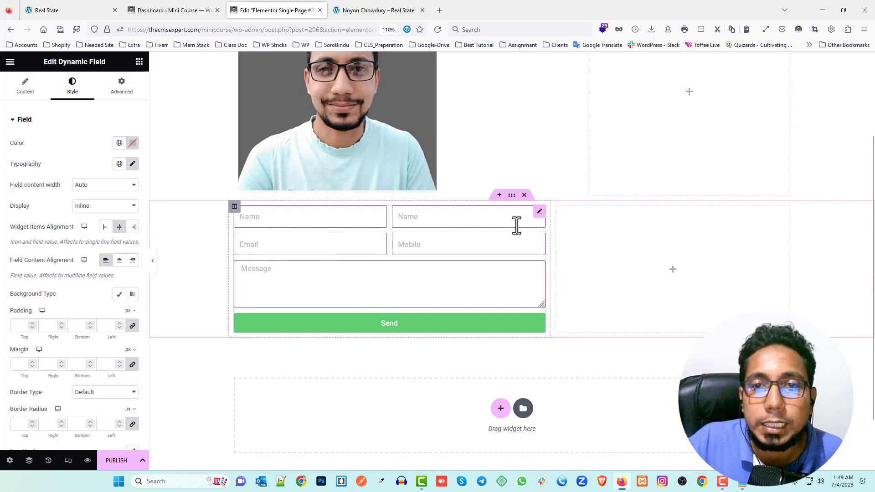
left_click(539, 211)
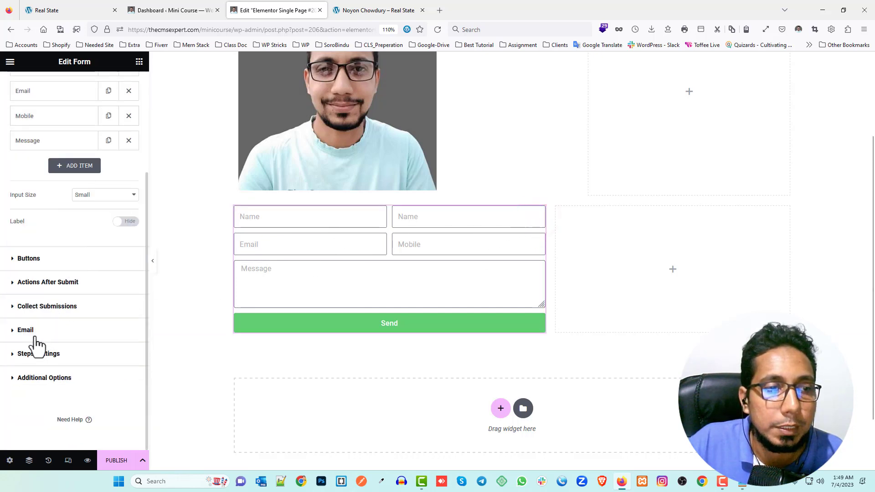
left_click(25, 331)
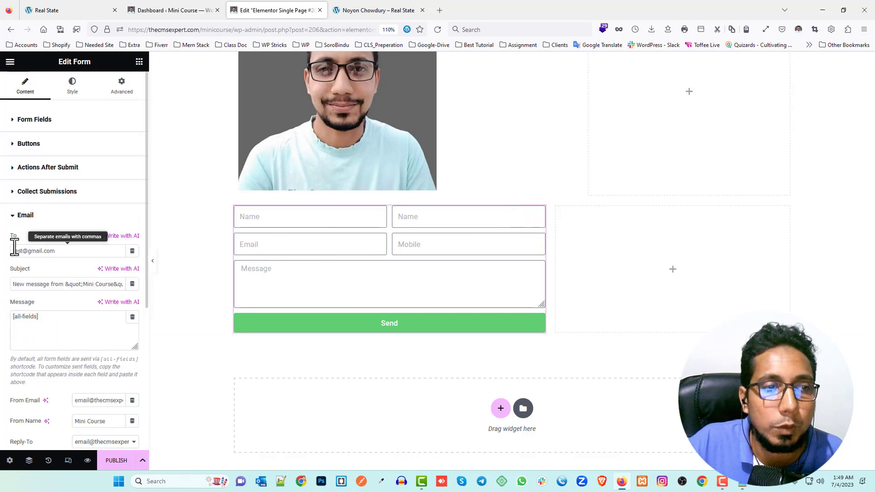
left_click_drag(61, 253, 10, 250)
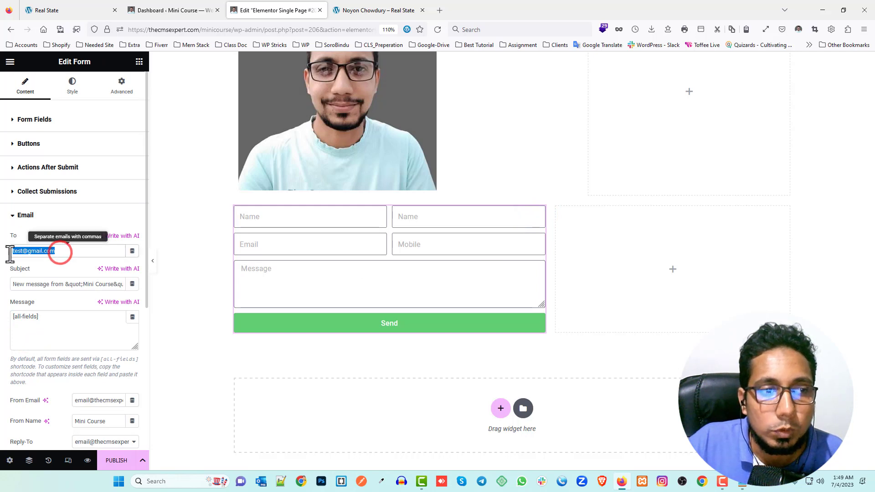
left_click(131, 252)
scroll(64, 351, "down", 5)
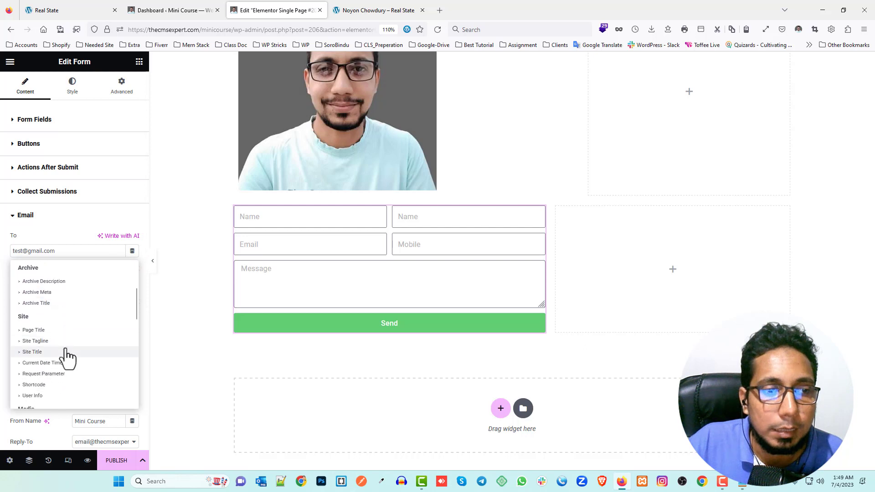
scroll(65, 312, "down", 3)
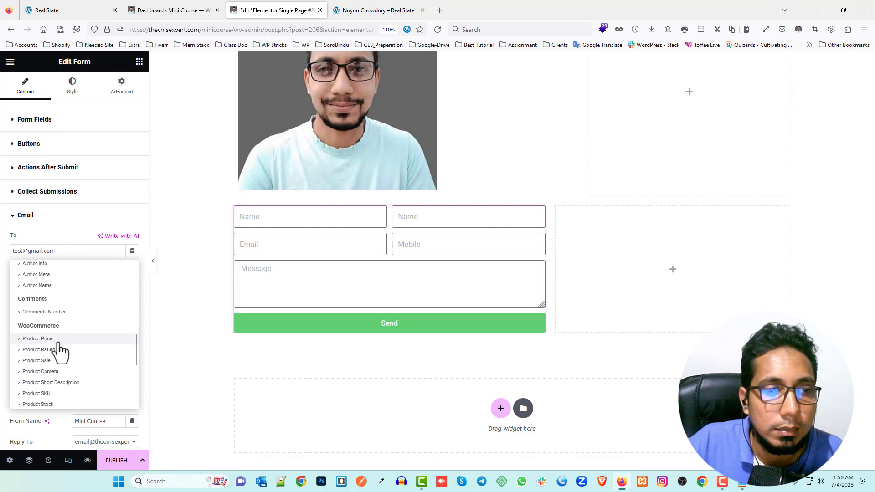
scroll(64, 346, "down", 2)
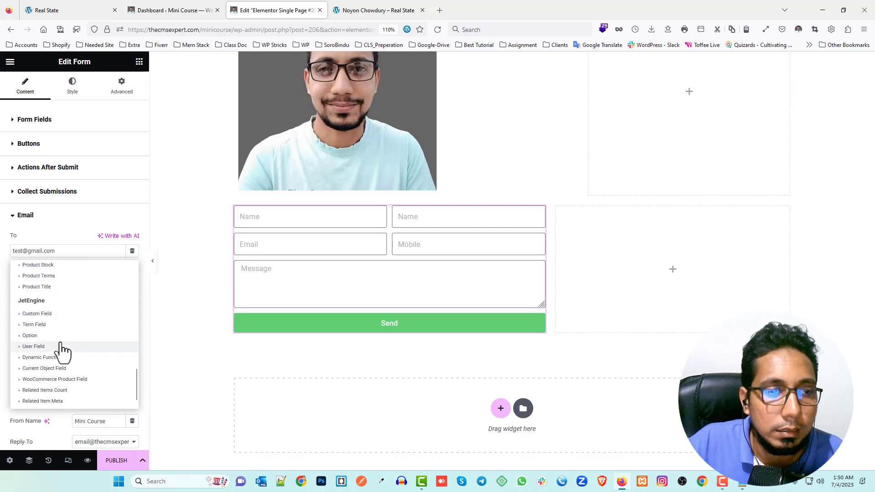
left_click(48, 314)
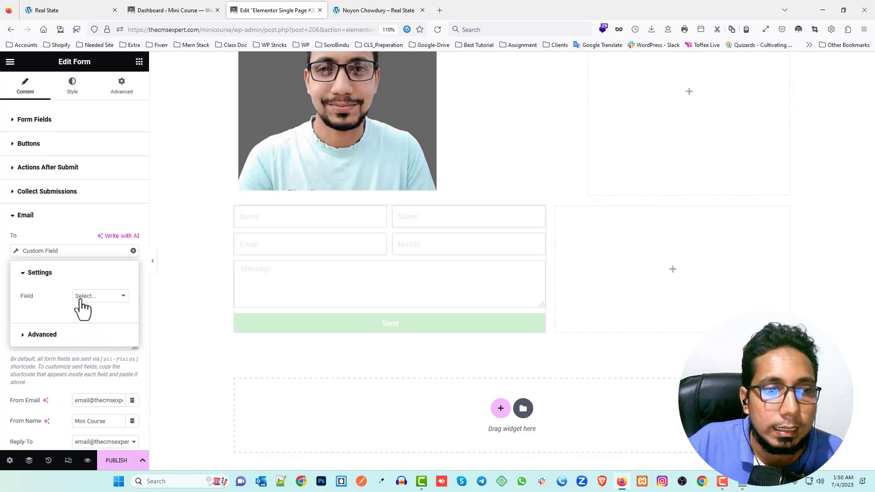
- Set the source field of the recipient's Custom Field tag to the Agents group's Email
left_click(82, 297)
scroll(112, 123, "up", 5)
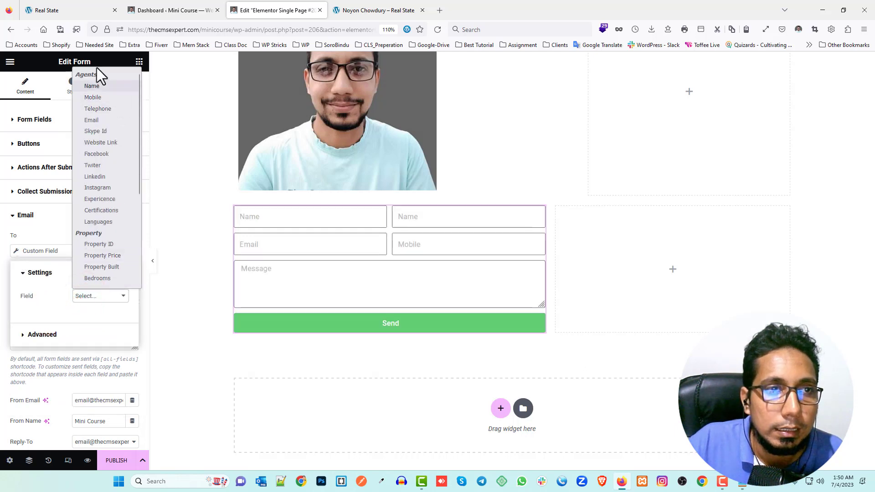
left_click(95, 122)
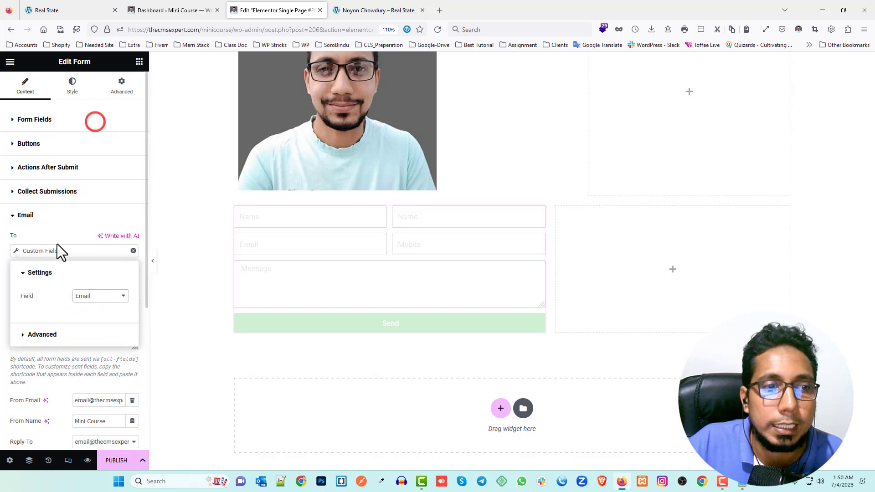
left_click(20, 251)
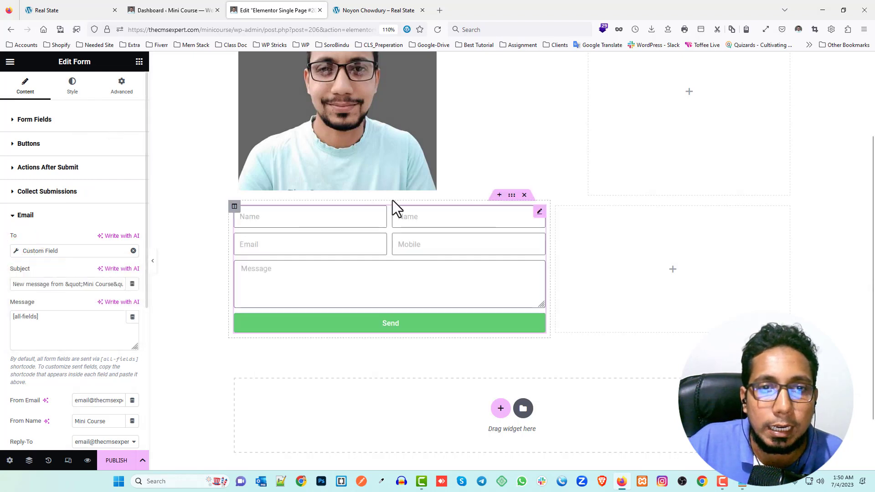
- Review the form recipient's Custom Field setting, keeping Email from the Agents group selected
scroll(403, 196, "up", 3)
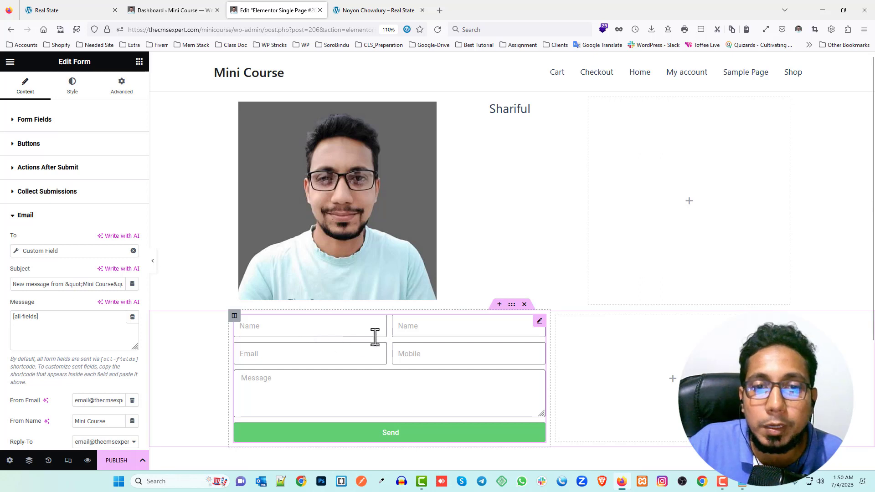
left_click(17, 252)
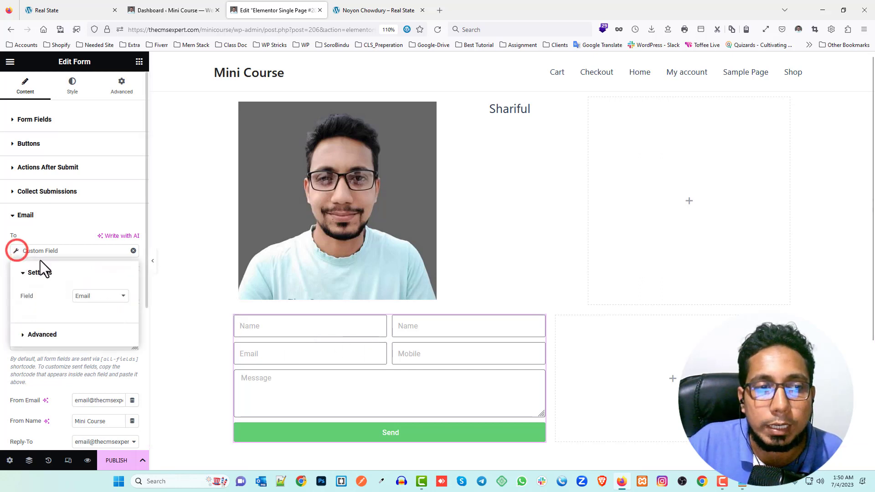
left_click(88, 296)
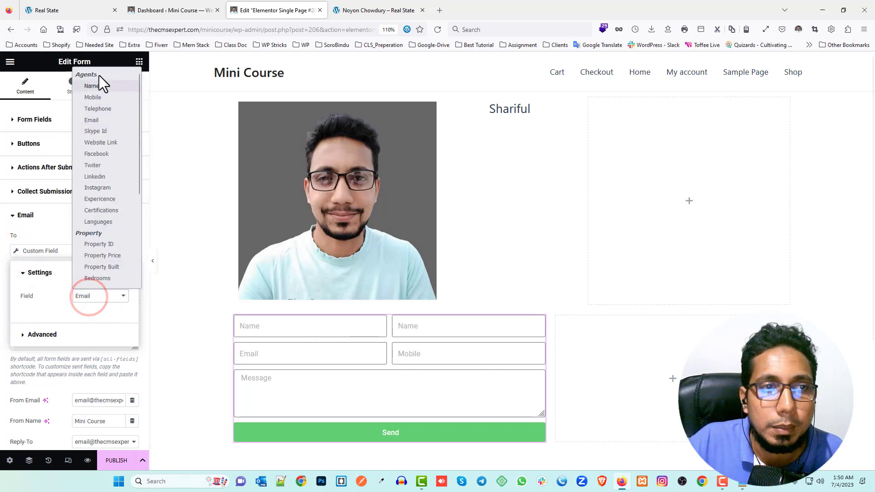
left_click(100, 120)
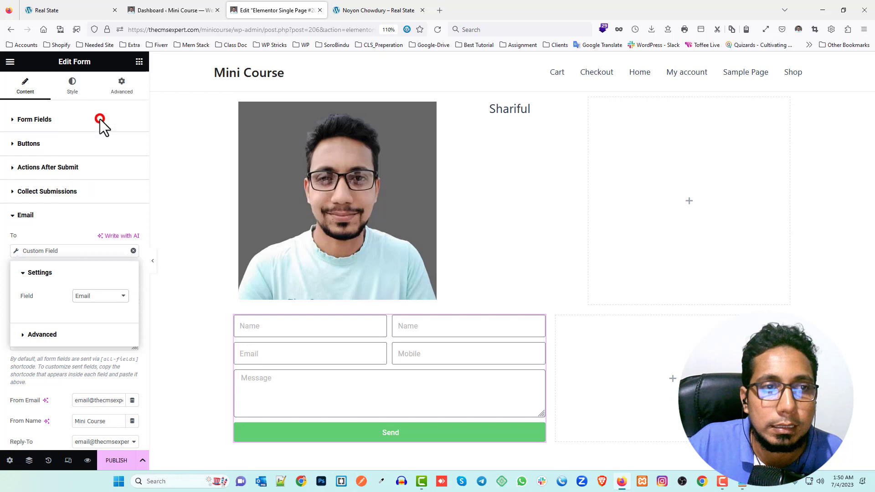
left_click(2, 284)
- Open the list of all agents from the WordPress dashboard and the edit pages of its first two agents
left_click(186, 4)
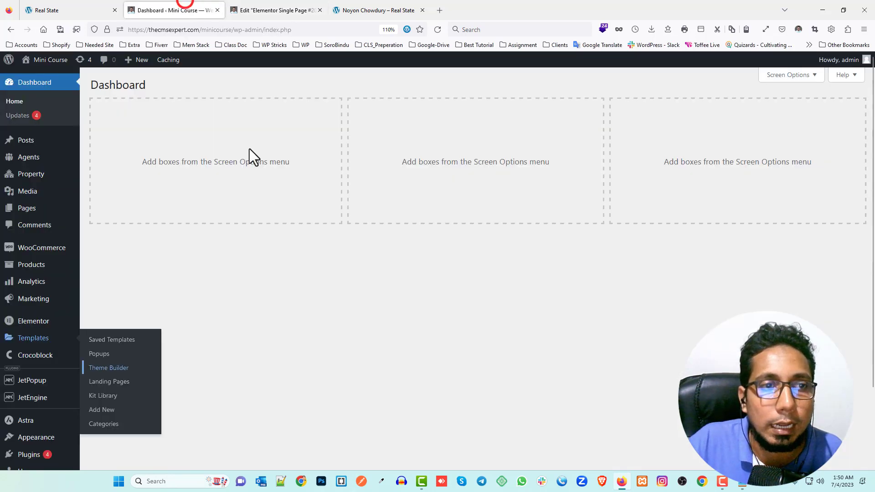
mouse_move(39, 160)
middle_click(105, 159)
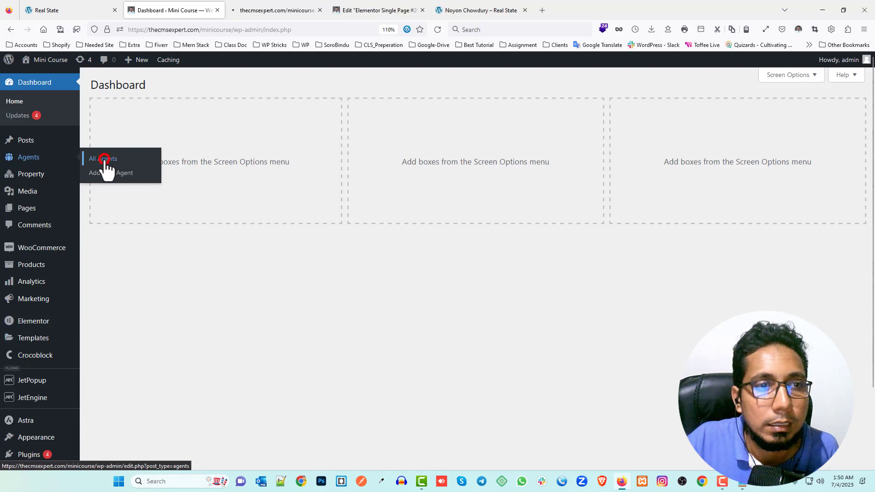
left_click(299, 7)
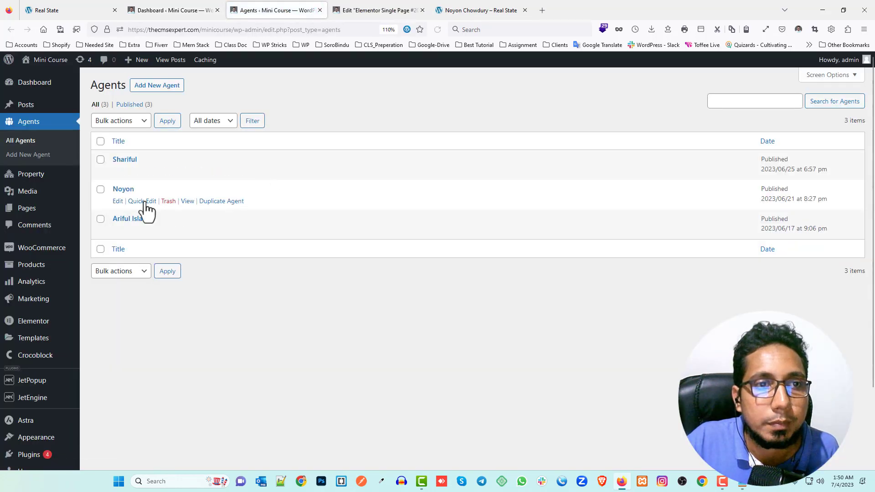
mouse_move(121, 181)
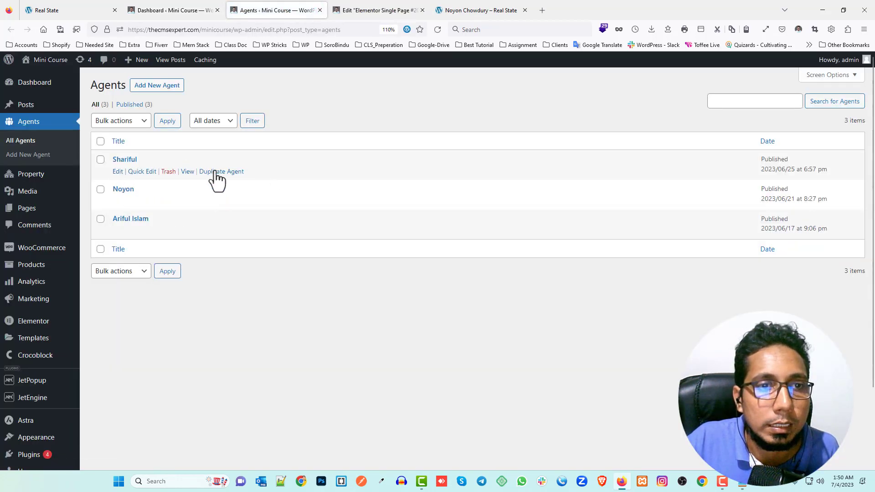
middle_click(118, 172)
middle_click(118, 201)
- Compare the Email values stored in the Settings of the first two agents
left_click(361, 6)
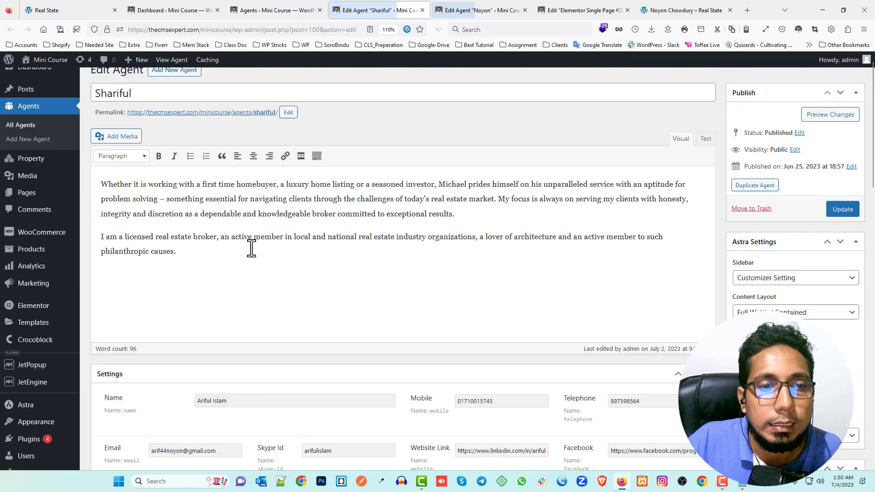
scroll(173, 367, "down", 5)
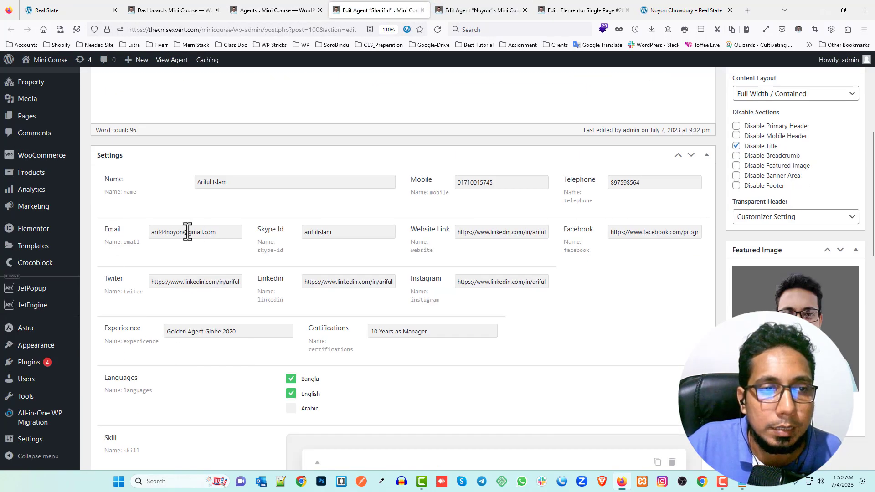
triple_click(214, 232)
left_click(213, 230)
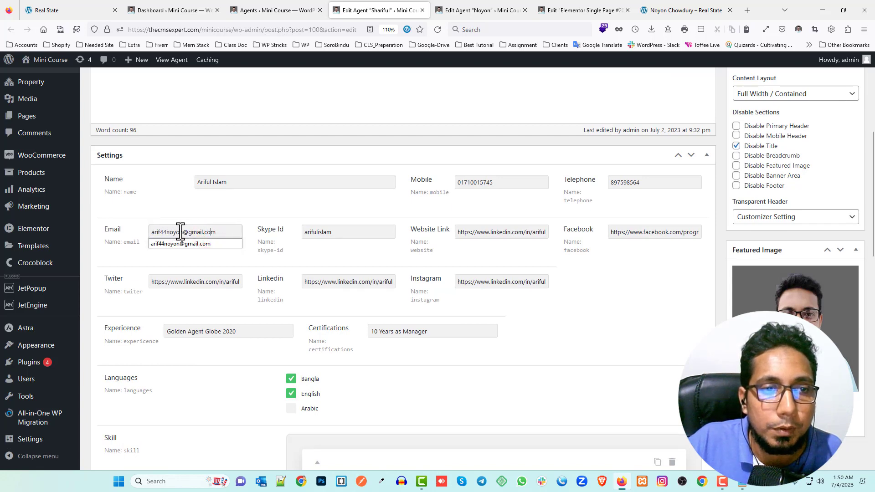
left_click(181, 231)
key("ctrl+Tab")
scroll(182, 237, "down", 7)
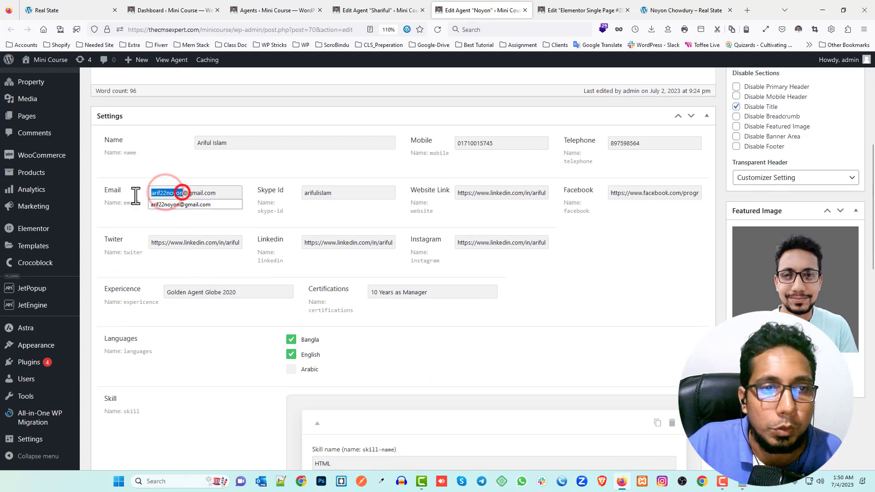
left_click(252, 195)
left_click_drag(229, 192, 127, 193)
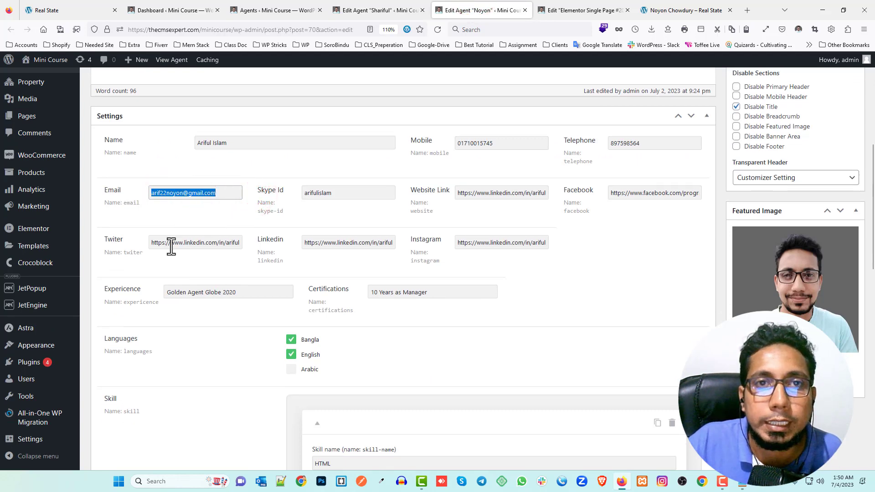
left_click(365, 7)
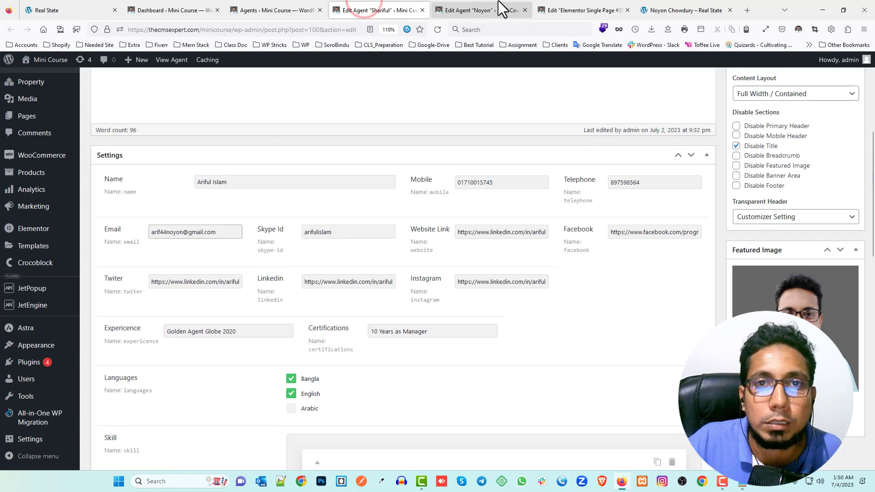
- Return to the Elementor template and remove the Custom Field tag from the form email's To setting
left_click(553, 8)
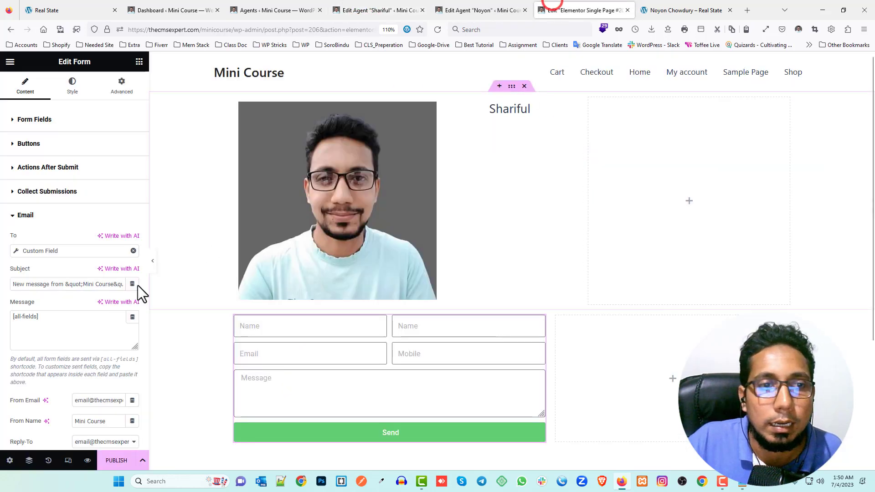
left_click(17, 218)
left_click(17, 217)
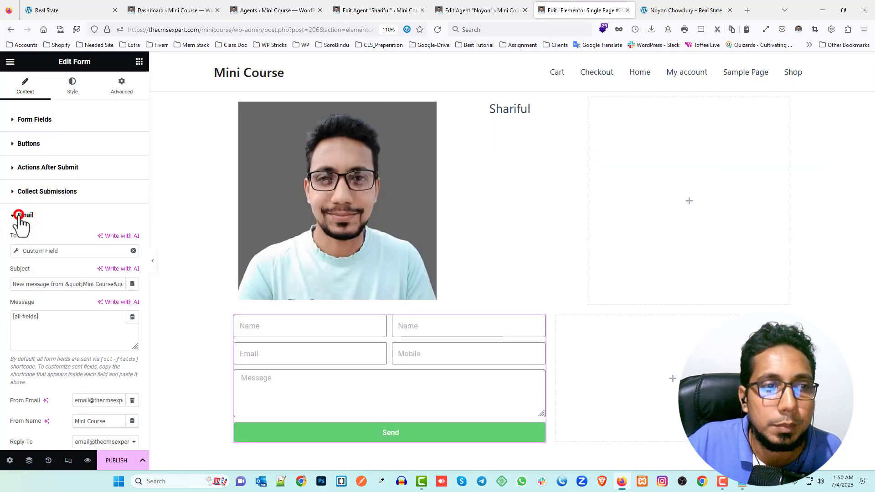
left_click(16, 251)
left_click(132, 248)
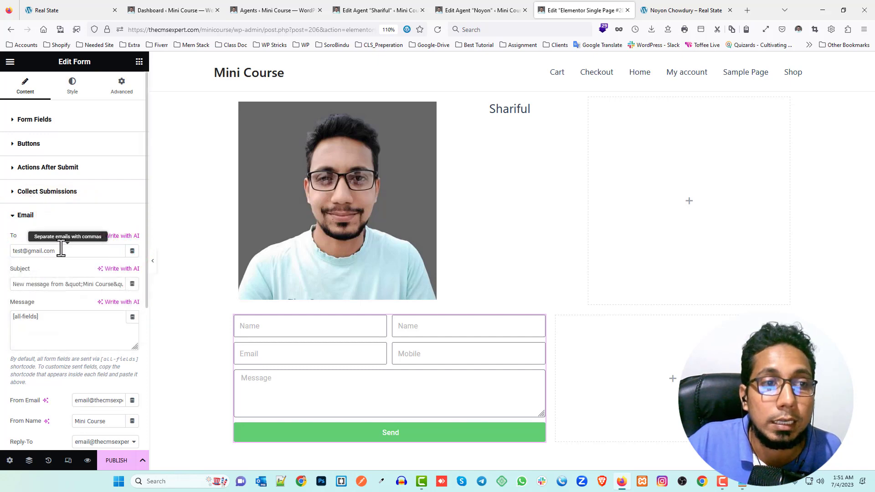
triple_click(69, 251)
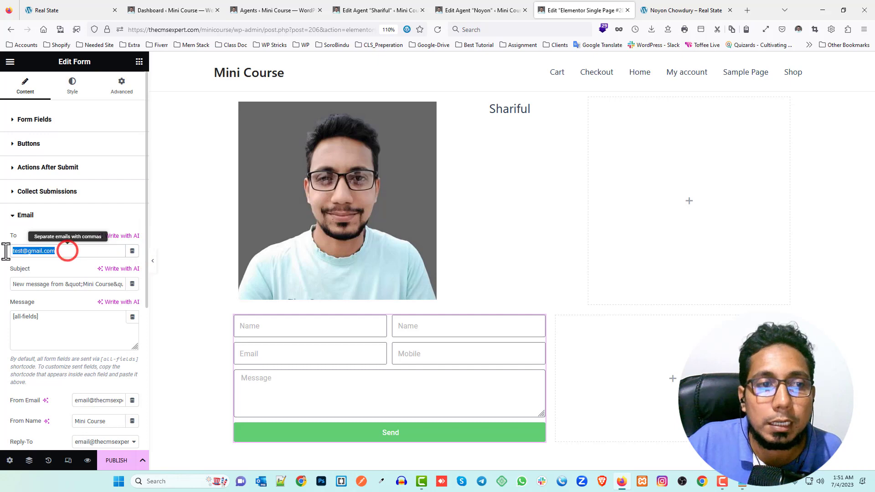
- Assign the Custom Field dynamic tag to the form email's recipient, using Email from the Agents group as its field
left_click(134, 250)
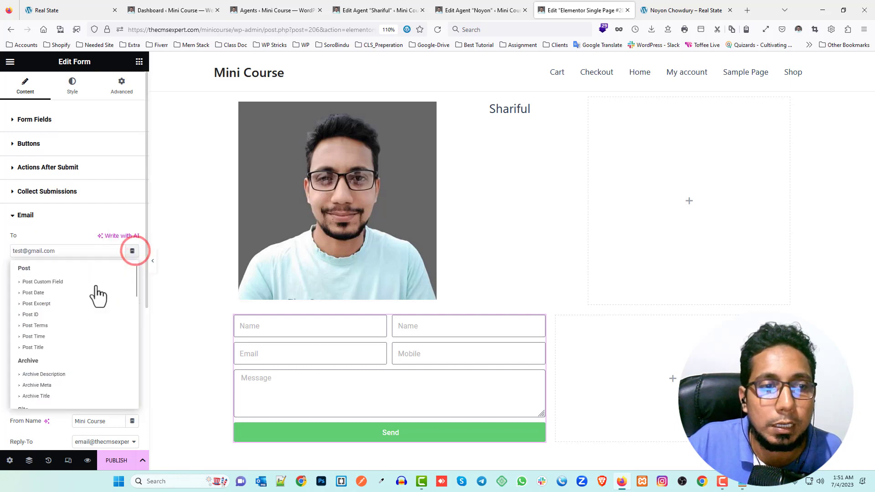
scroll(90, 337, "down", 8)
scroll(62, 332, "down", 6)
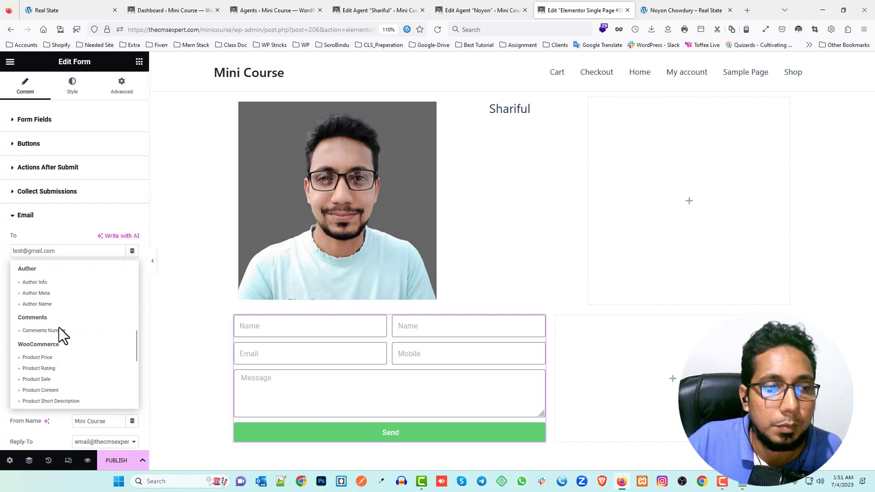
left_click(56, 315)
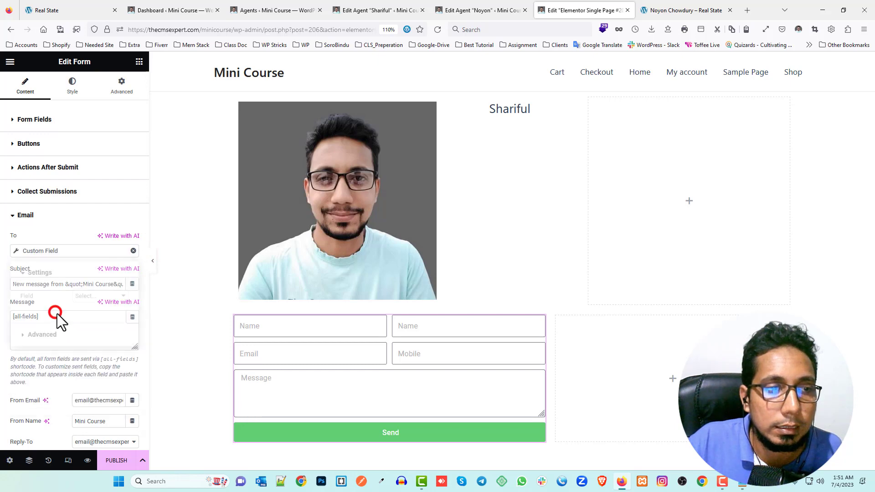
left_click(98, 296)
scroll(105, 137, "up", 3)
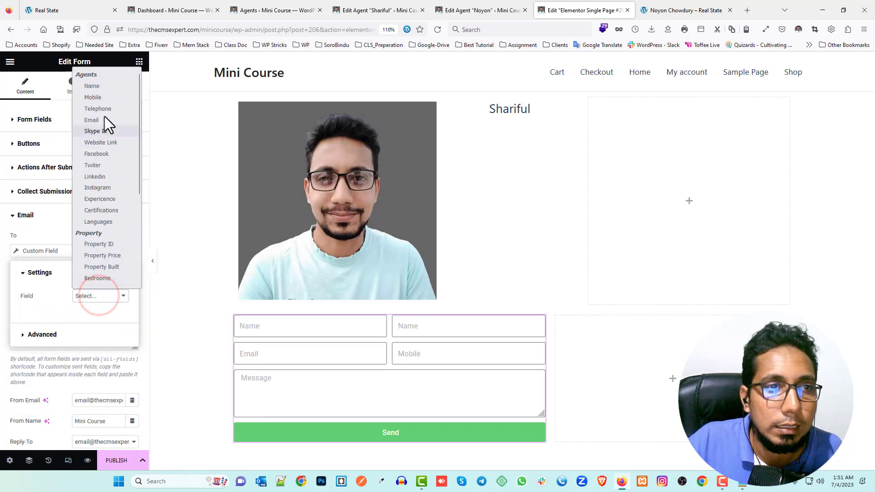
left_click(98, 119)
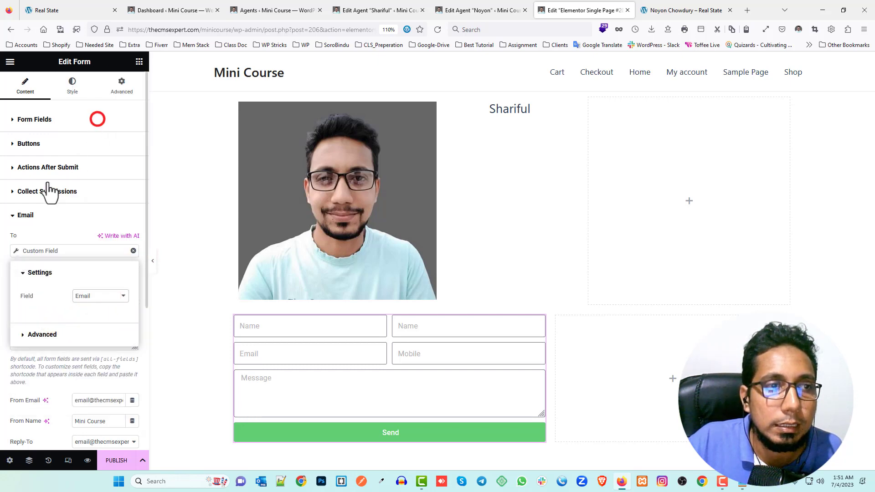
left_click(13, 251)
- Publish the template with a display condition that includes all Agents
left_click(116, 461)
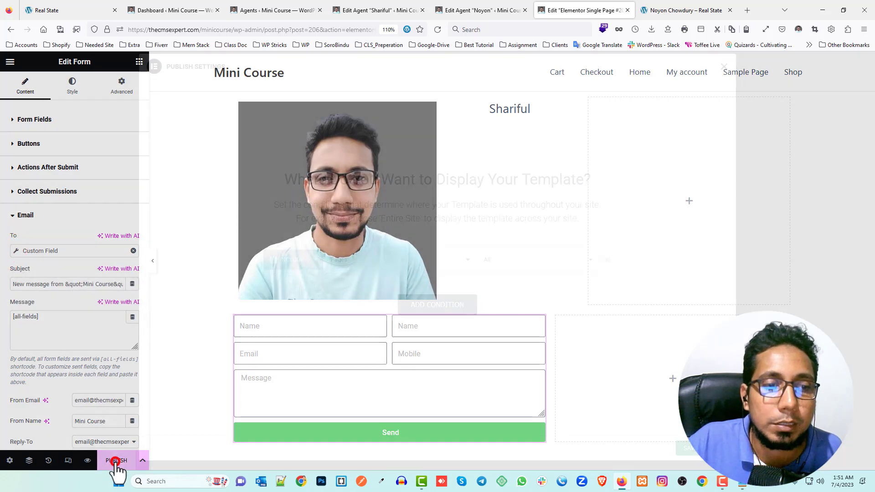
left_click(352, 272)
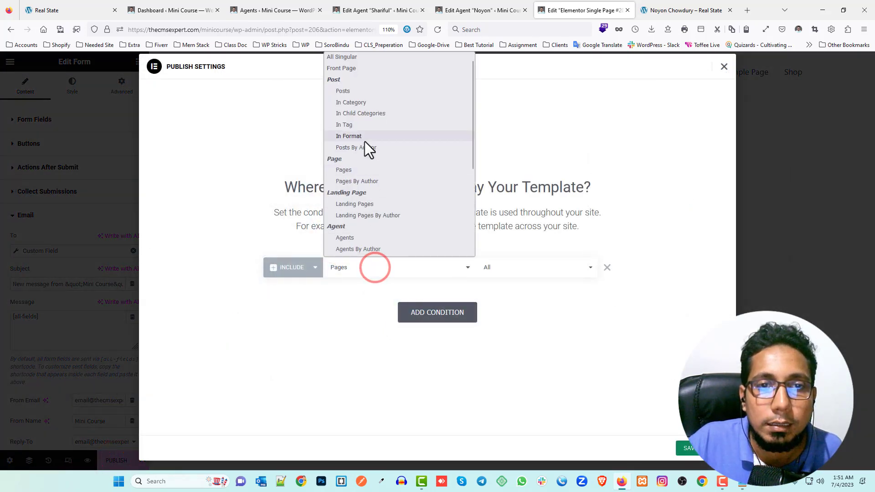
left_click(365, 239)
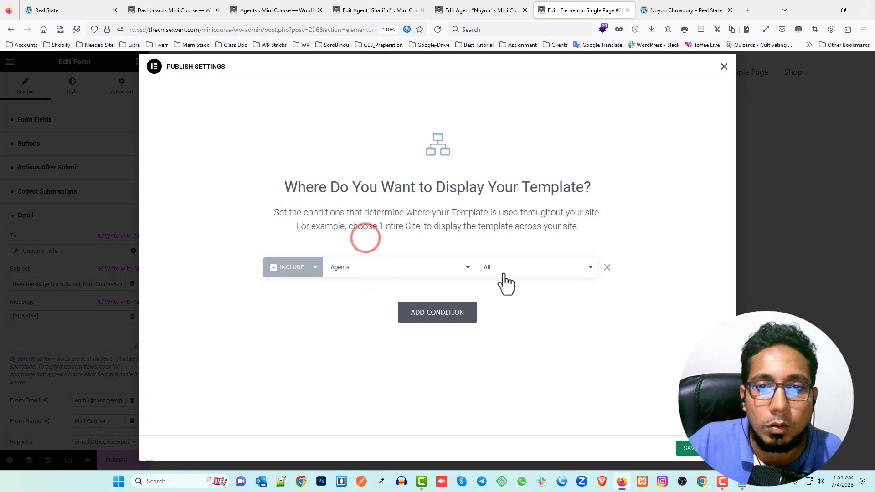
left_click(703, 461)
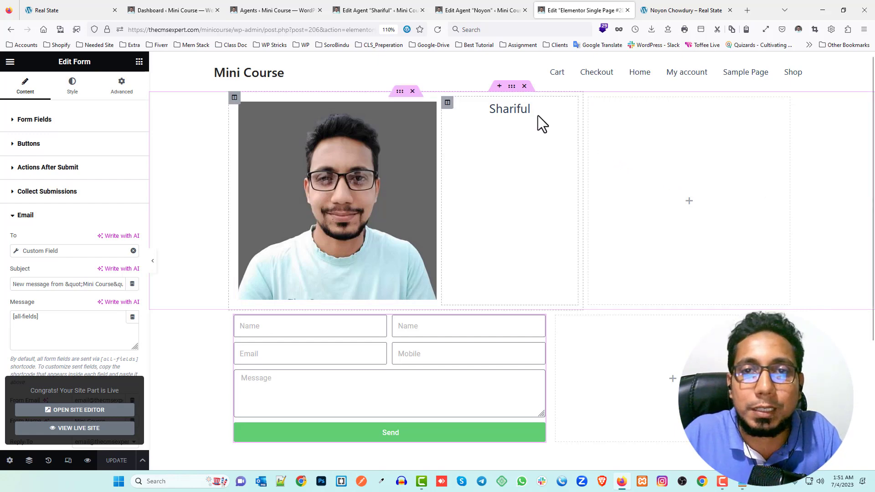
- Duplicate the agent title's Dynamic Field and set the copy's source to Meta Data with the Agents group's Mobile field
right_click(563, 117)
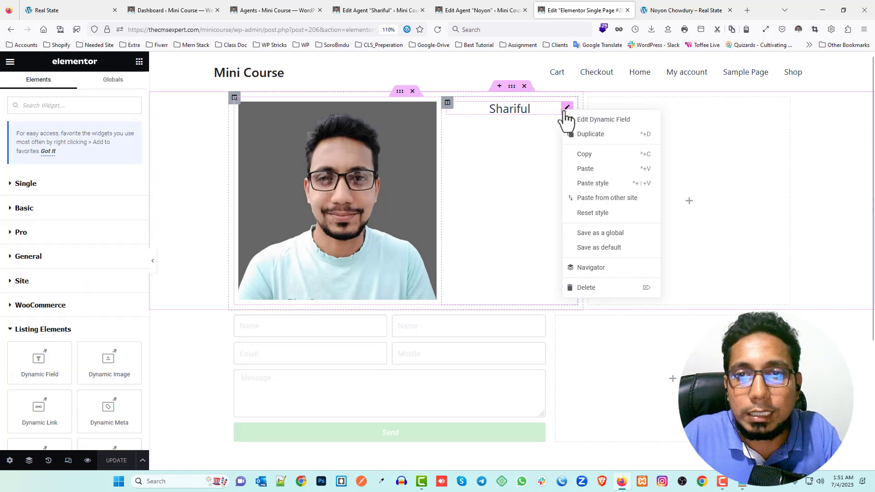
left_click(586, 134)
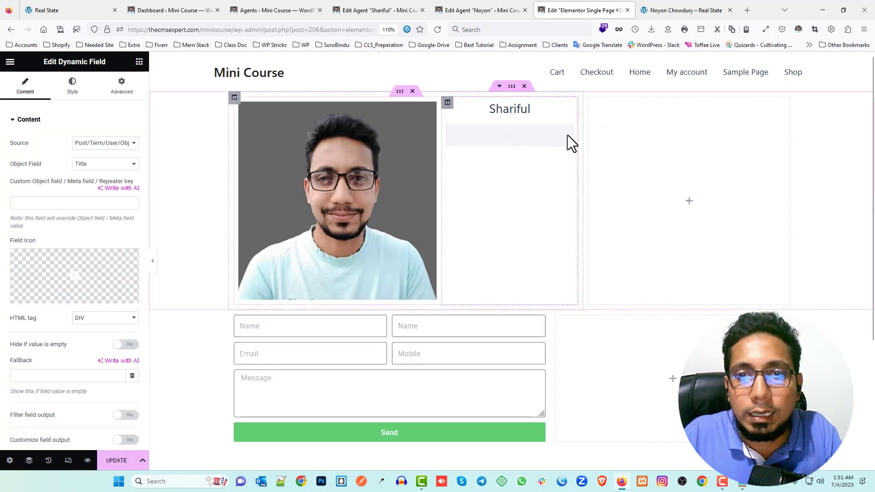
left_click(565, 131)
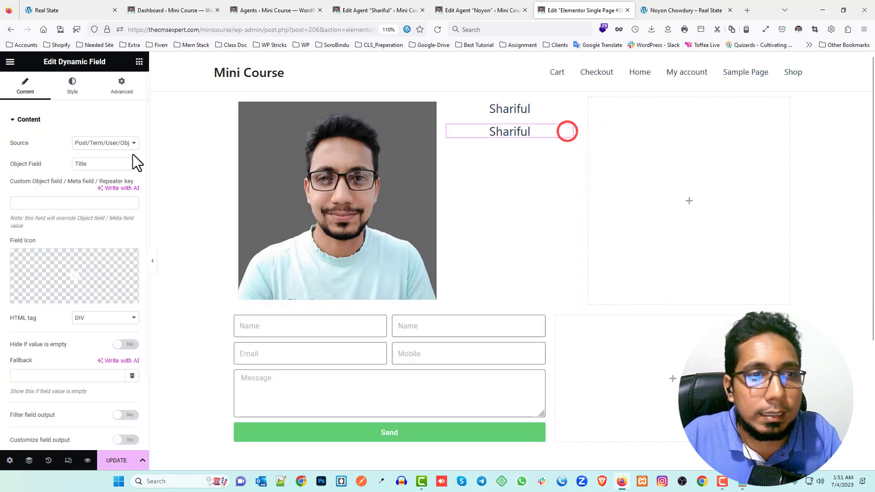
left_click(108, 144)
left_click(99, 170)
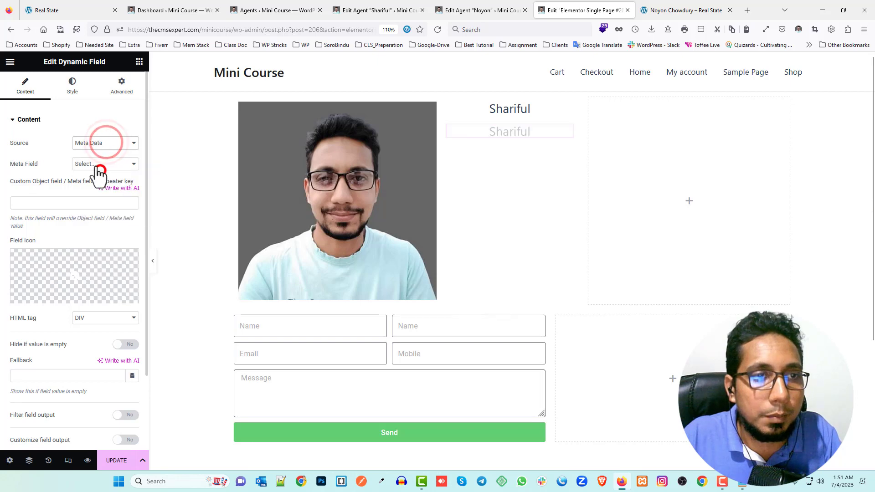
left_click(95, 165)
scroll(105, 208, "up", 3)
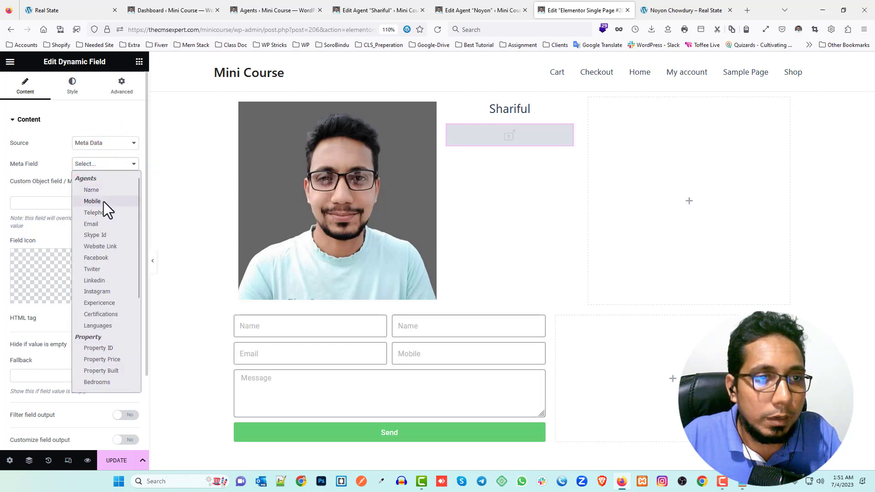
left_click(103, 202)
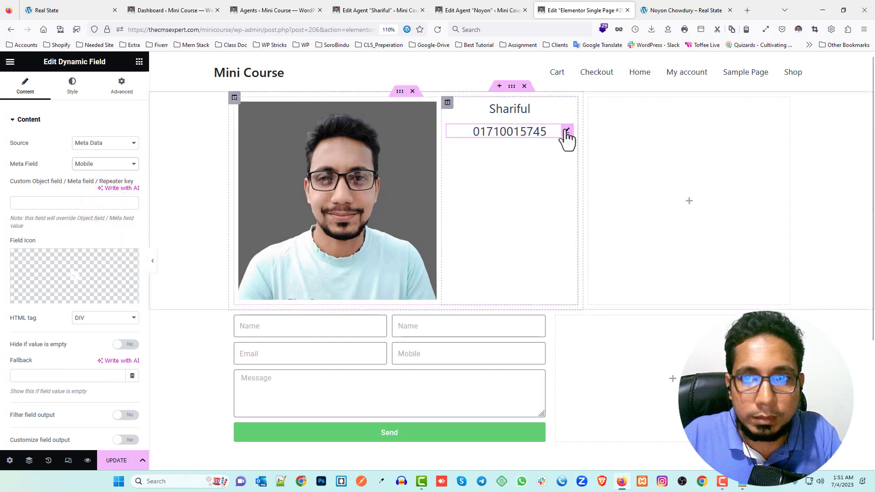
- Duplicate the mobile number's Dynamic Field and set the copy's meta field to Email from the Agents group
right_click(567, 132)
left_click(593, 153)
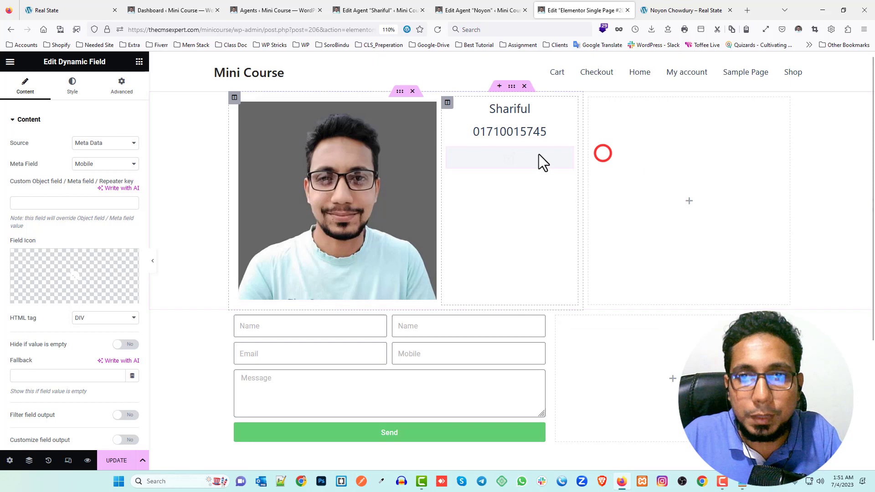
left_click(567, 155)
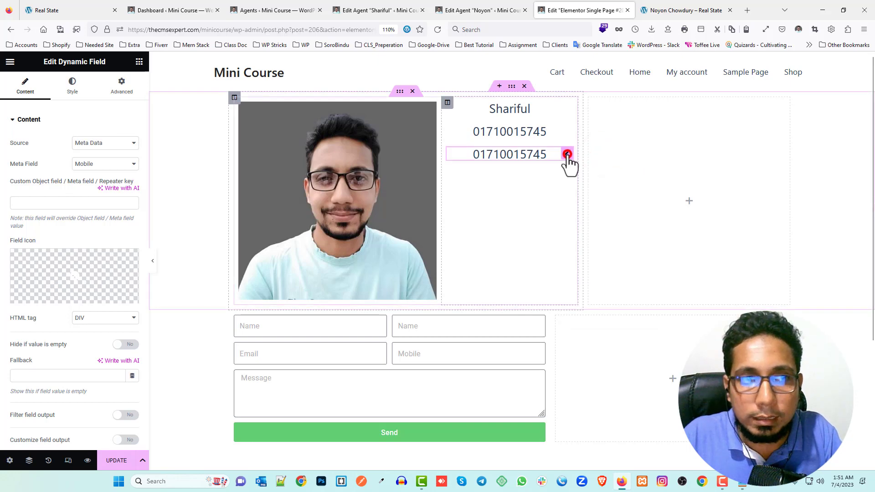
left_click(96, 160)
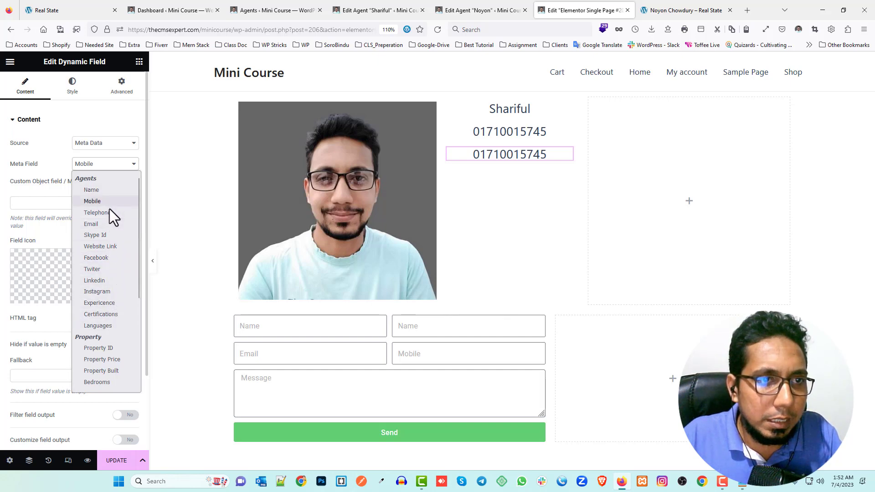
left_click(108, 224)
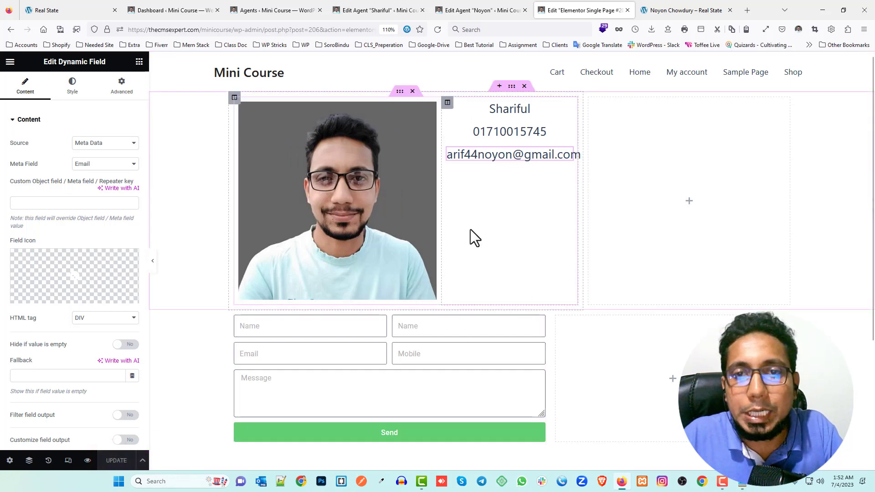
- Open the list of all properties from the WordPress dashboard and view the 3 Star Light And Modern Apartment page
left_click(271, 8)
mouse_move(28, 182)
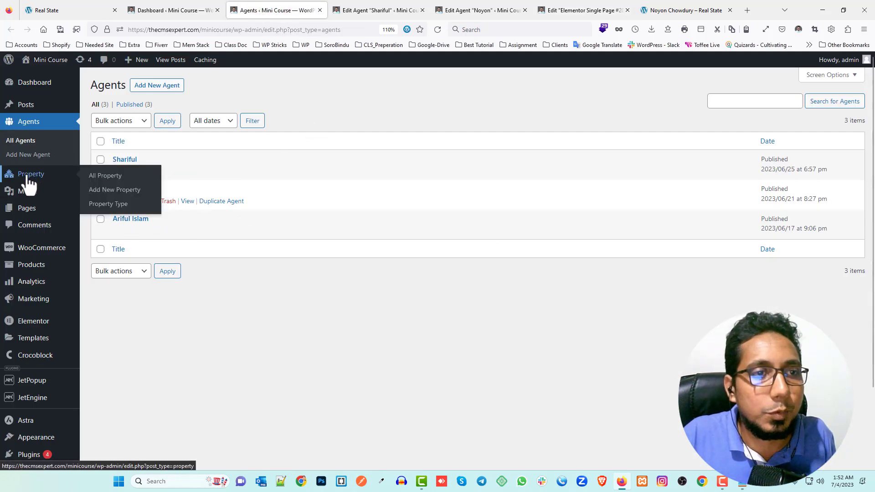
left_click(103, 175)
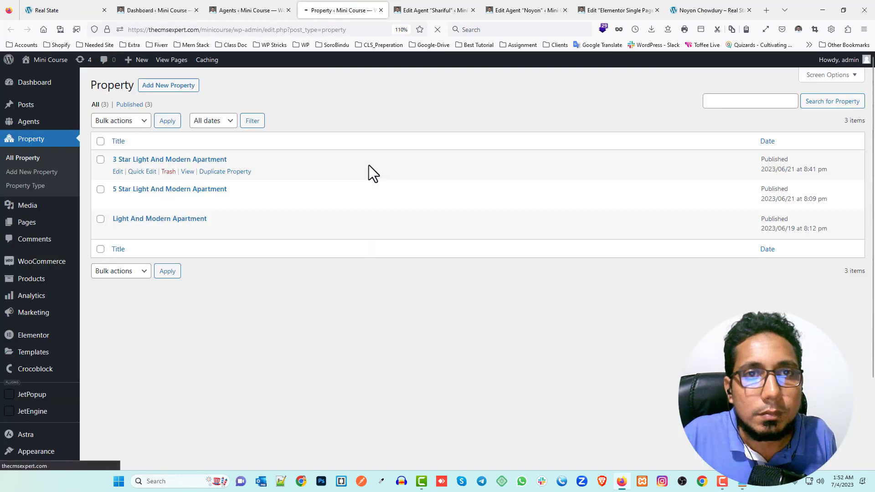
left_click(189, 172)
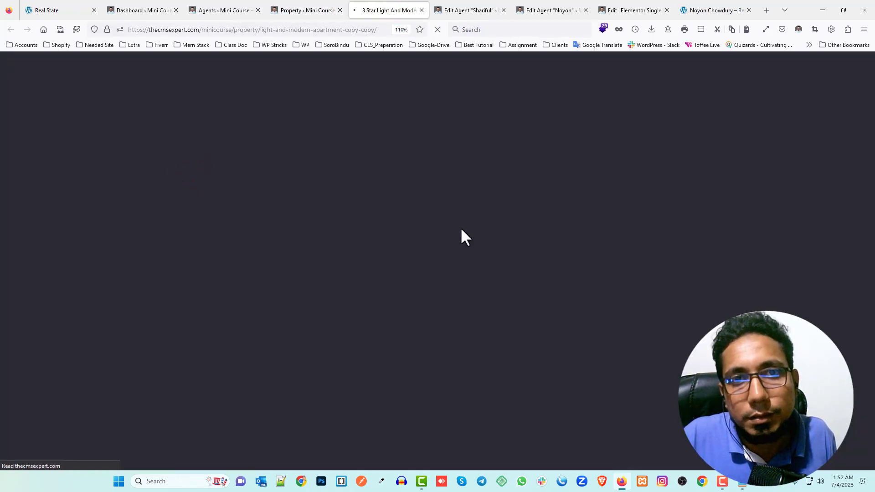
- Examine the agent details and the Name, Email and Message fields of the contact form on the property page
scroll(360, 195, "down", 5)
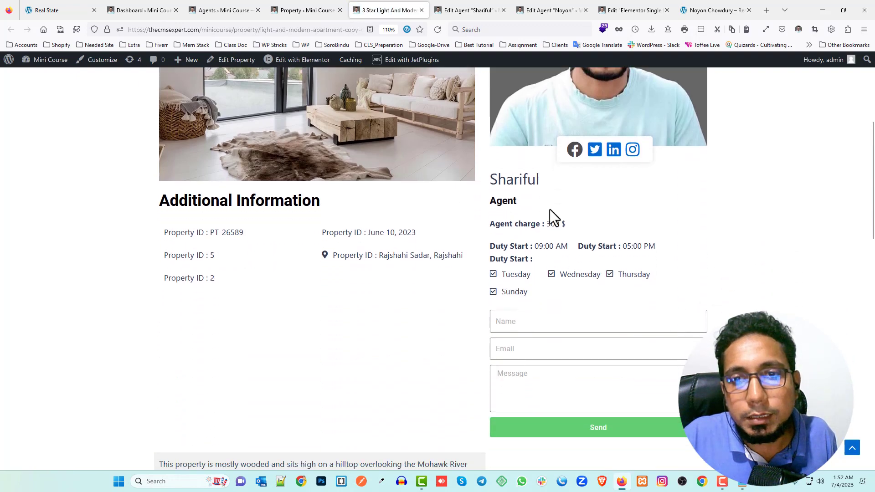
scroll(549, 123, "down", 3)
left_click(512, 182)
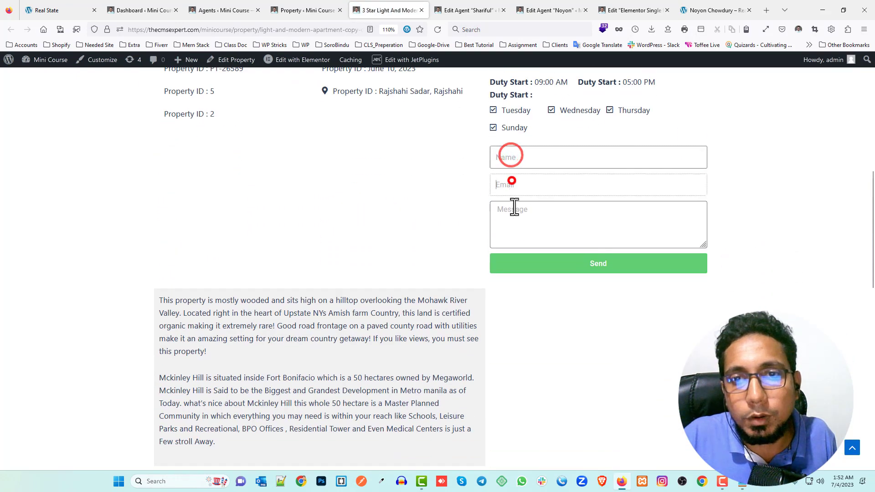
left_click(513, 223)
left_click(519, 155)
left_click(518, 183)
left_click(526, 228)
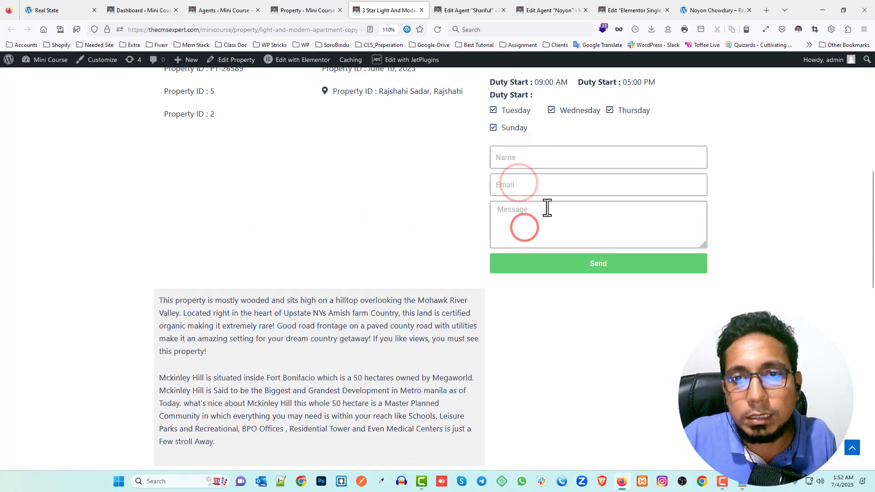
scroll(545, 207, "up", 6)
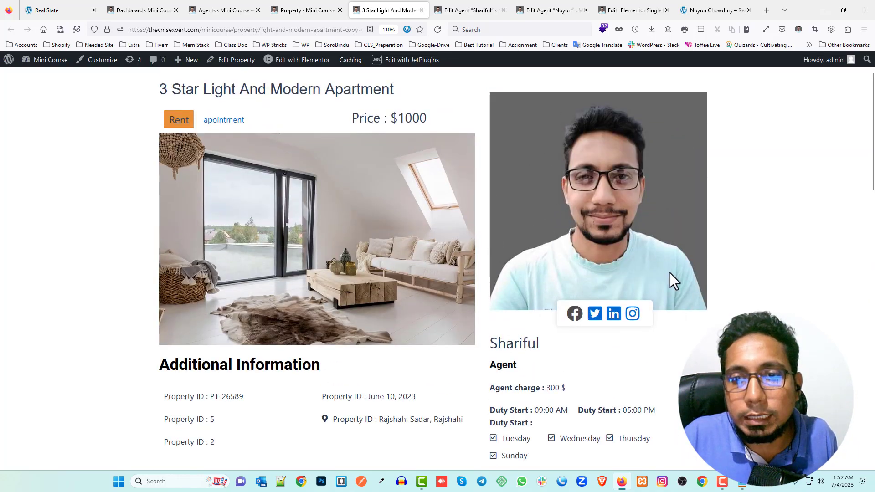
scroll(556, 269, "down", 4)
left_click(538, 267)
left_click(518, 297)
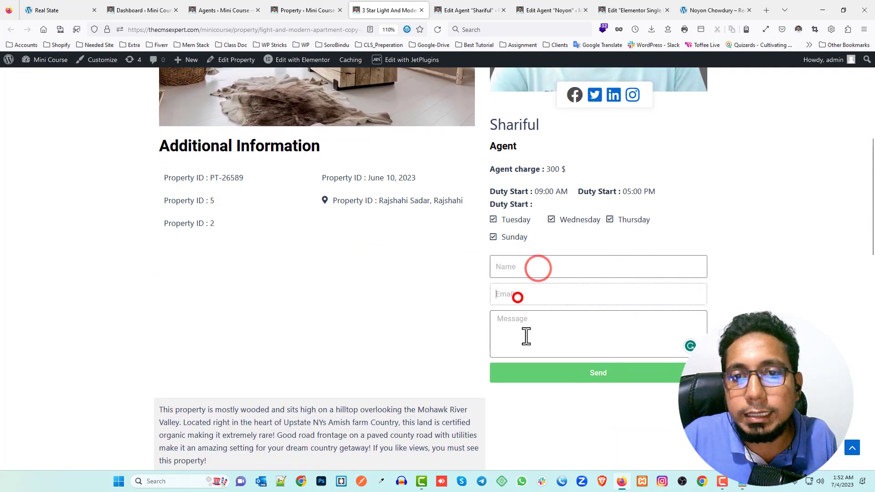
left_click(526, 336)
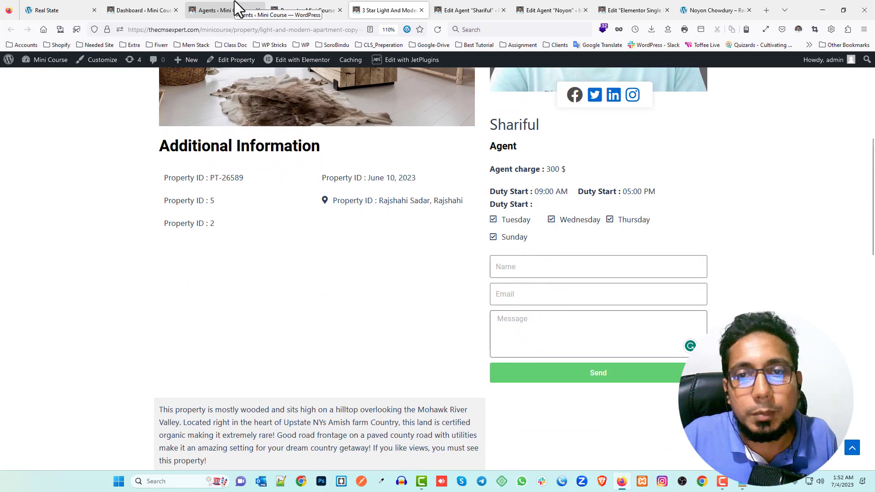
scroll(223, 196, "up", 5)
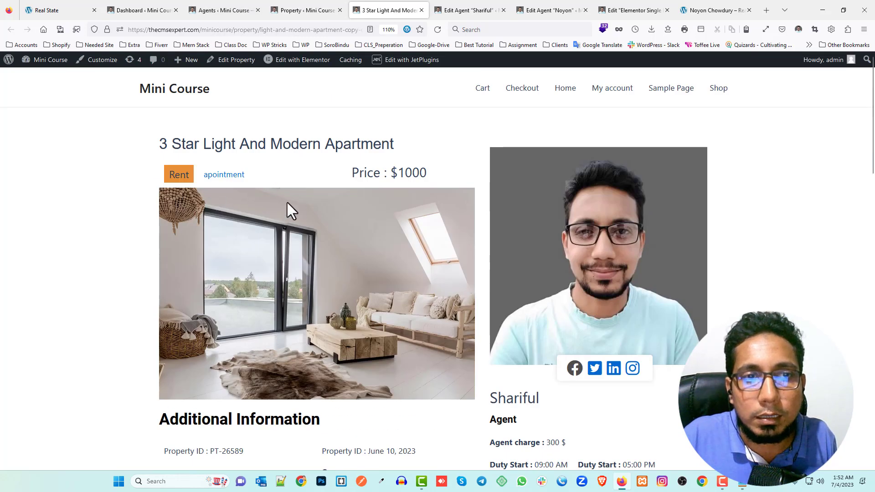
- Open the JetEngine listing items from the WordPress dashboard and edit the Agent Listing with Elementor
left_click(243, 7)
left_click(301, 84)
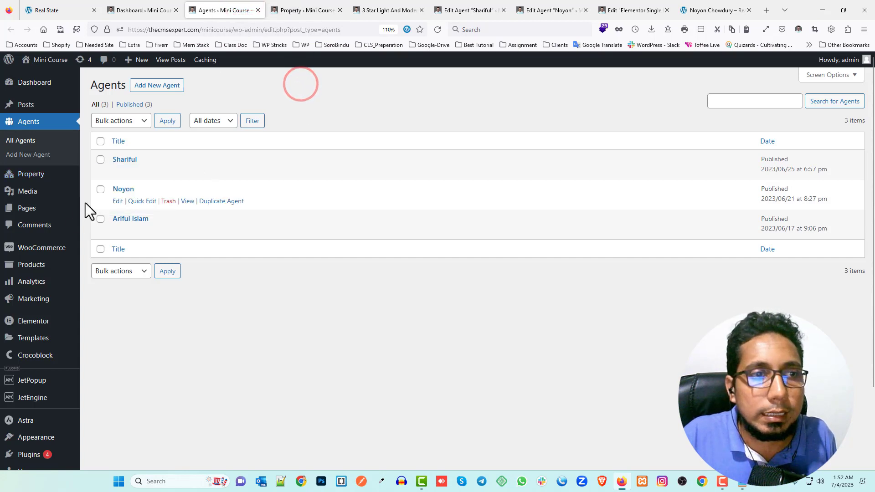
scroll(86, 203, "down", 3)
mouse_move(32, 315)
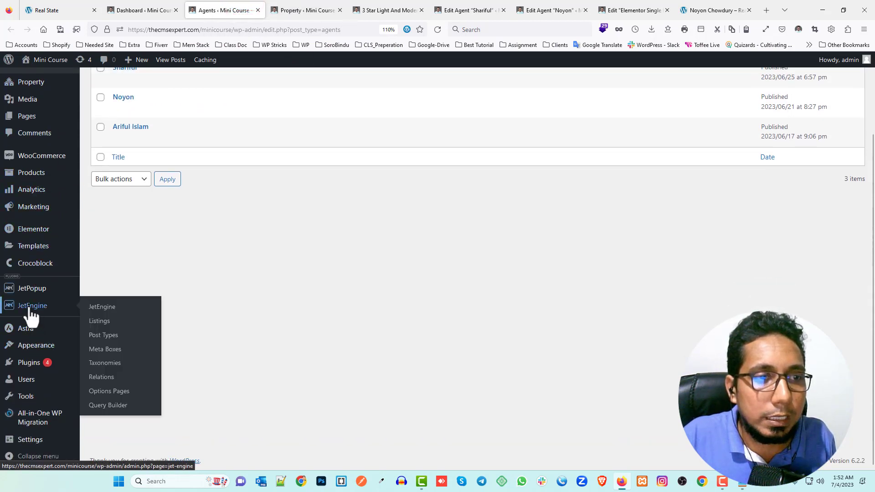
middle_click(99, 321)
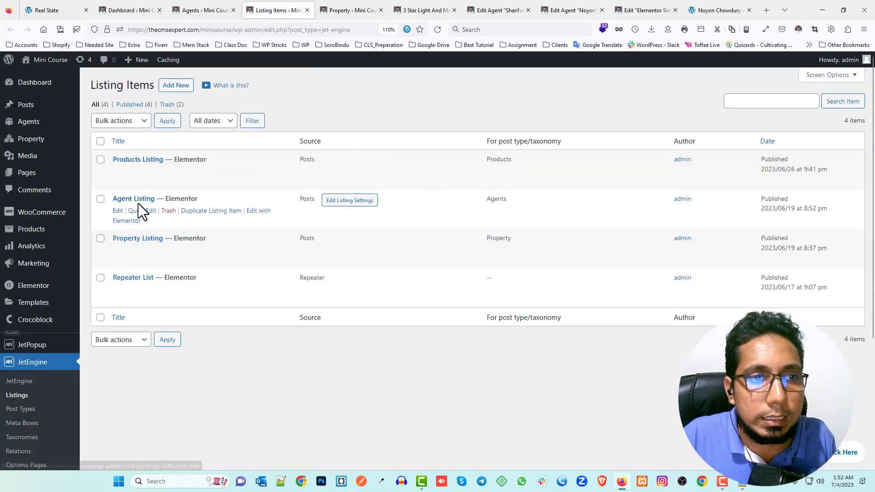
middle_click(260, 210)
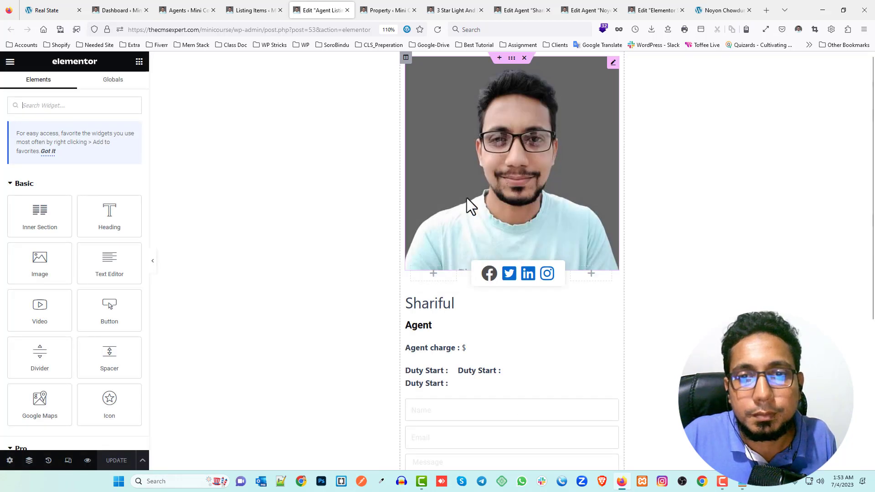
- Open the contact form's hidden Email field in the agent listing and display its advanced settings
scroll(503, 245, "down", 5)
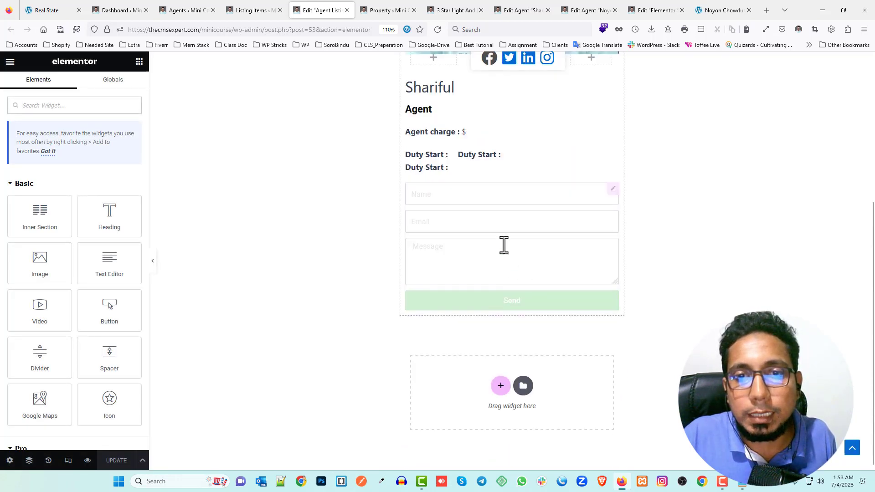
left_click(612, 189)
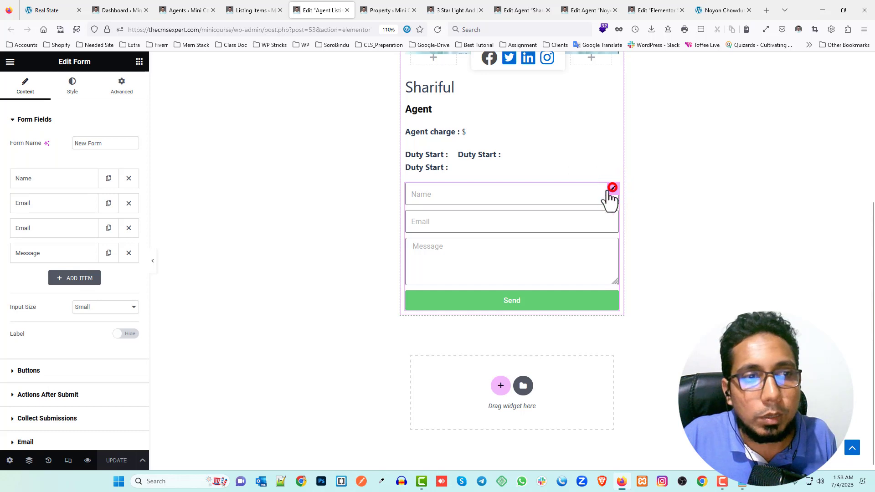
left_click(22, 230)
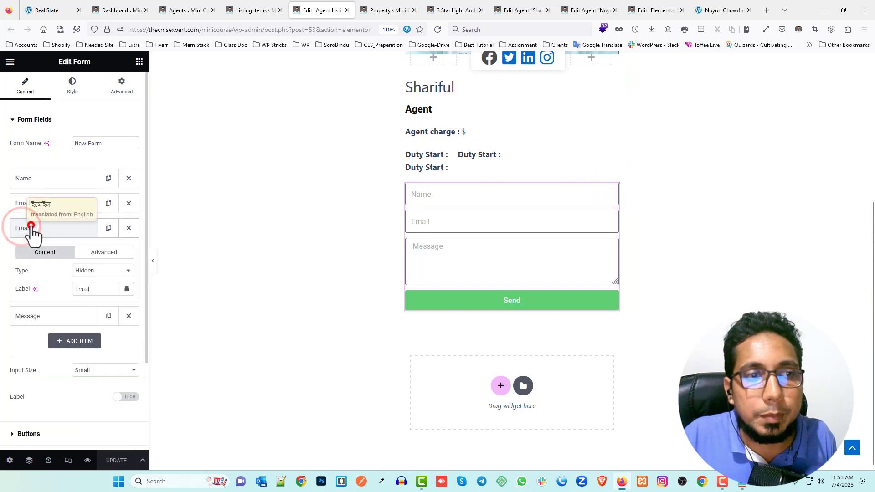
left_click(28, 229)
left_click(28, 233)
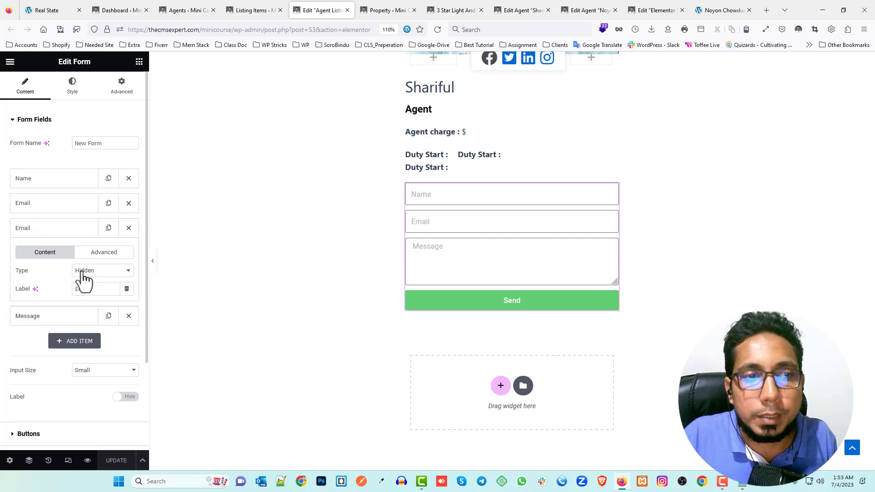
left_click(97, 273)
left_click(94, 273)
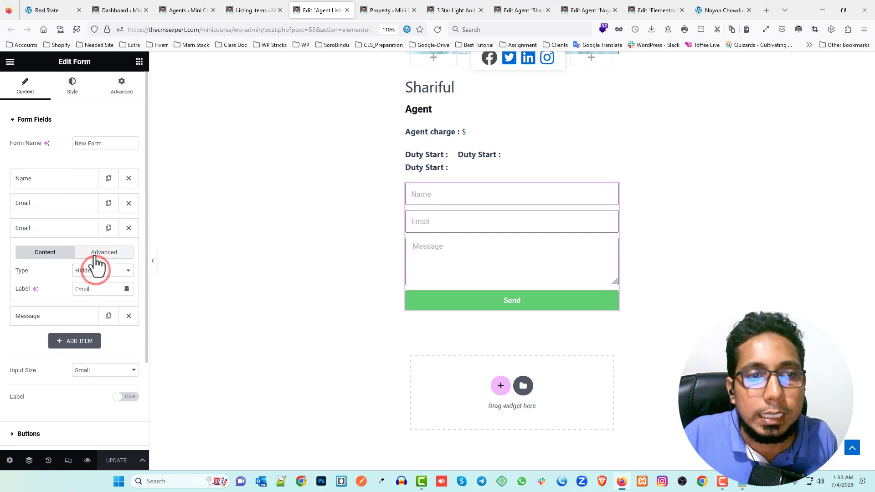
left_click(95, 254)
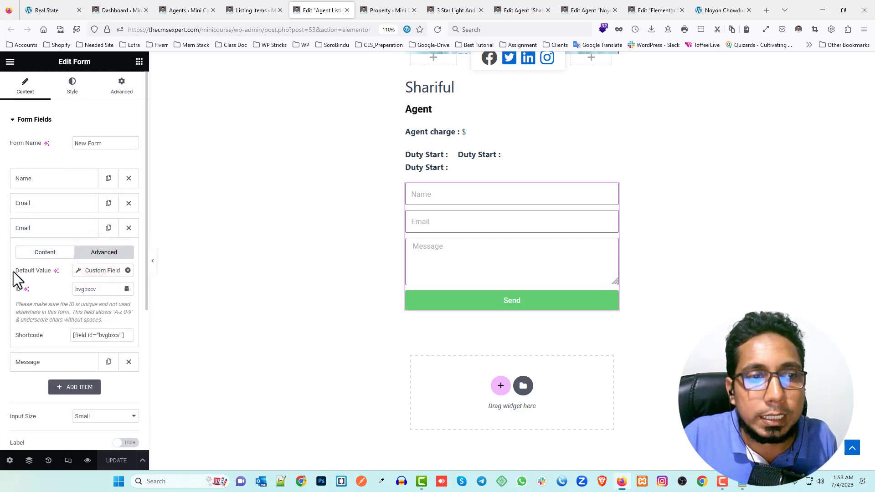
- Replace the hidden Email field's default value with the JetEngine Custom Field tag, using the Agents group's Email field
left_click_drag(11, 270, 55, 279)
left_click(128, 270)
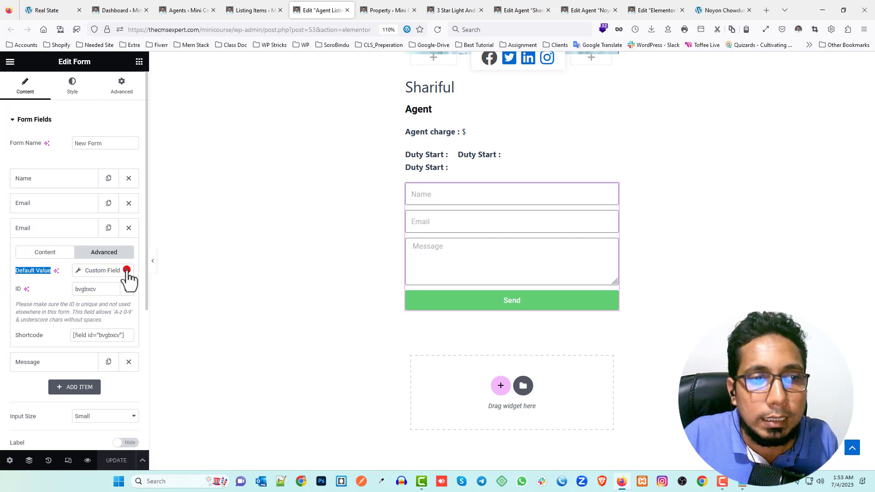
left_click(126, 271)
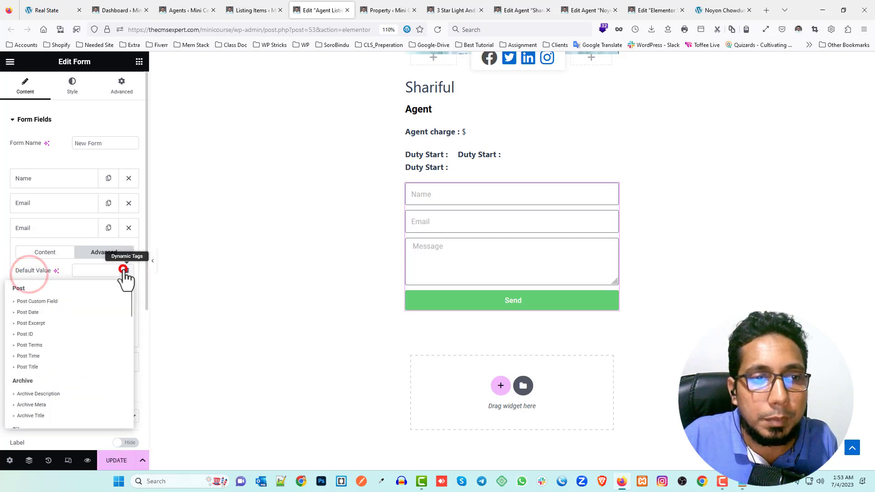
scroll(63, 337, "down", 6)
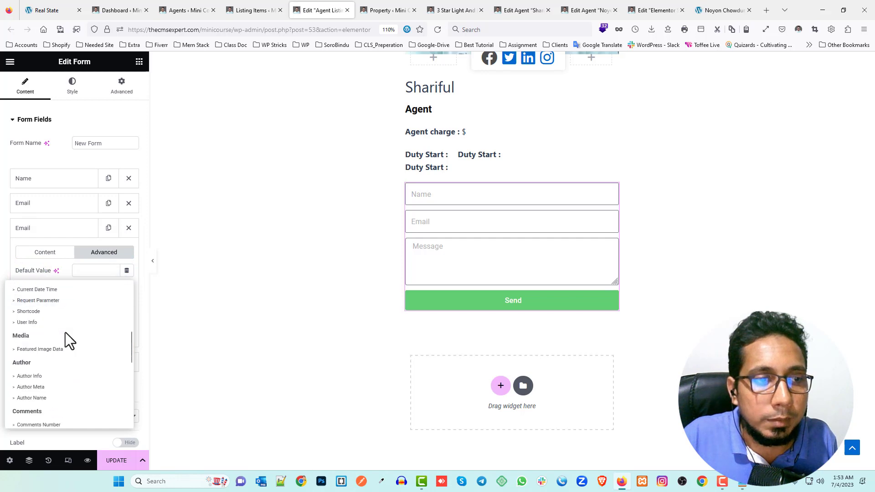
scroll(61, 344, "down", 5)
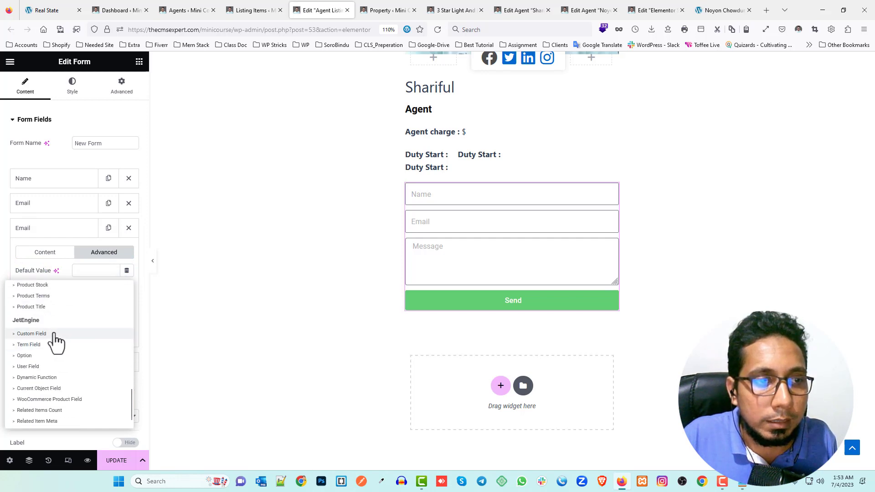
left_click(54, 332)
left_click(154, 316)
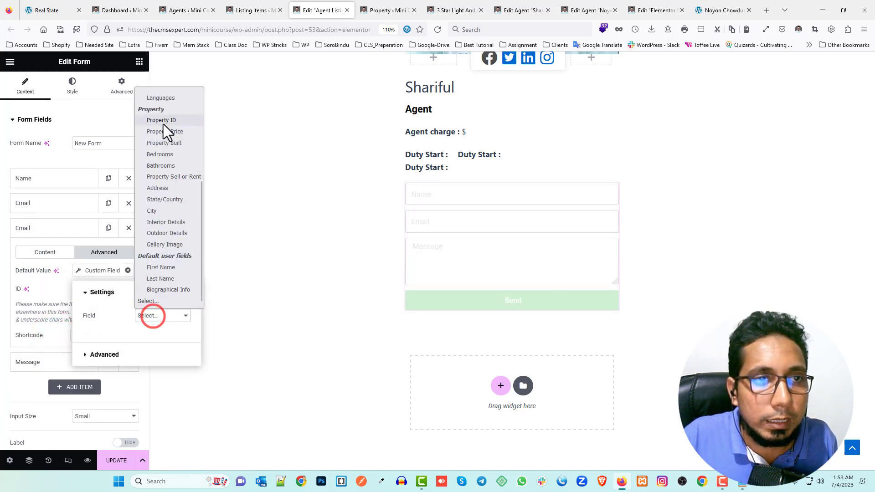
scroll(163, 123, "up", 3)
left_click(163, 139)
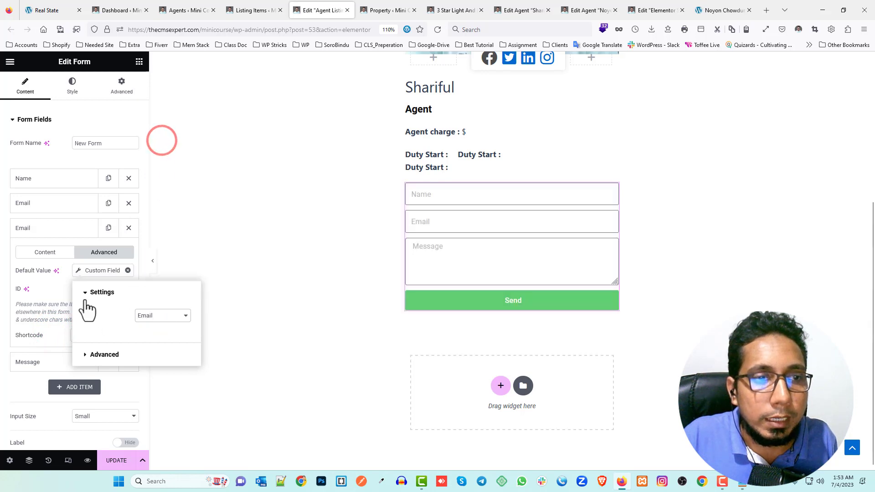
left_click(31, 273)
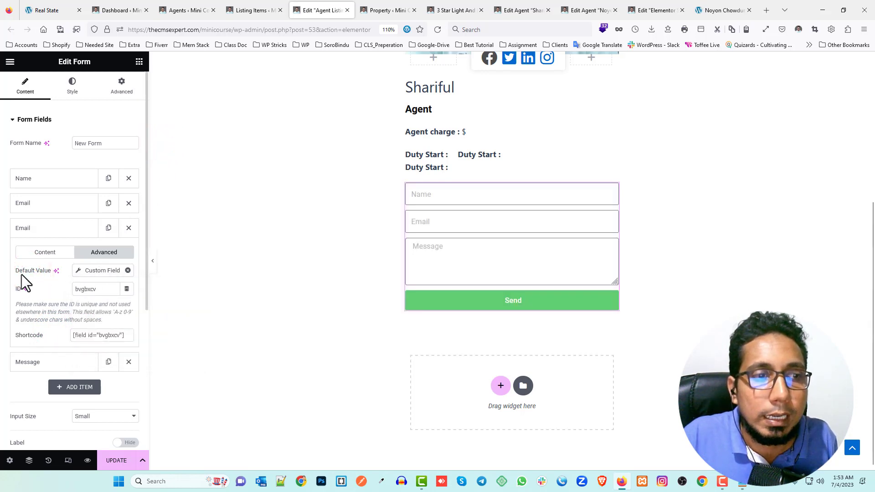
- Check the hidden Email field's ID and shortcode against the recipient set in the form's Email settings
double_click(108, 289)
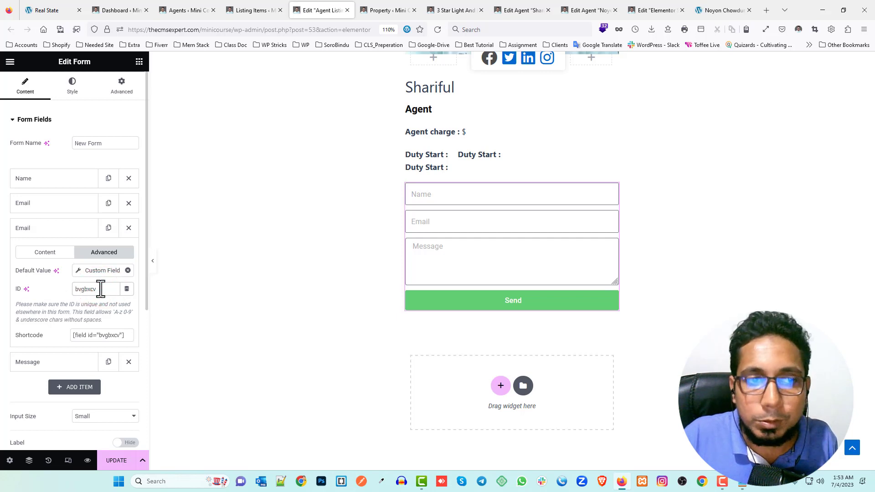
double_click(102, 288)
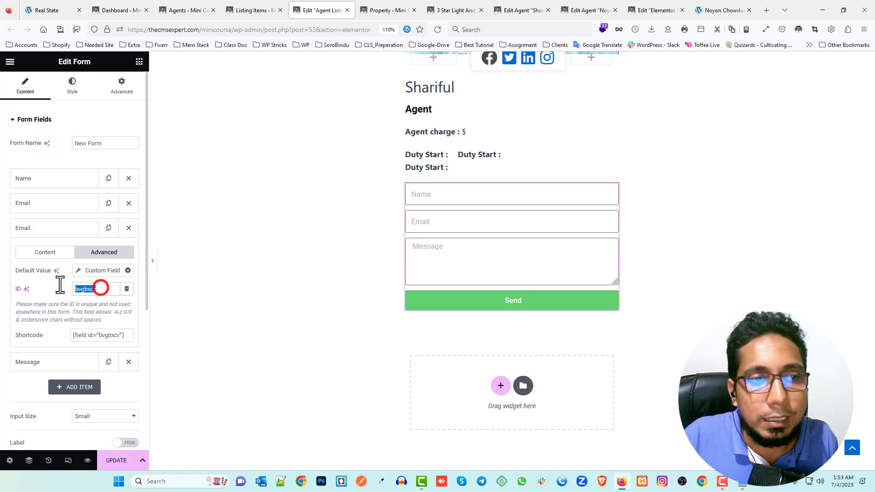
double_click(105, 289)
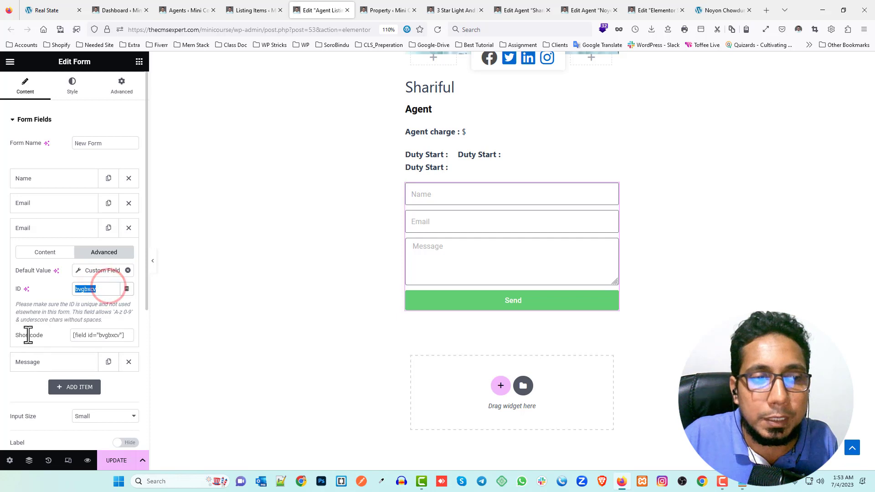
left_click_drag(128, 335, 75, 335)
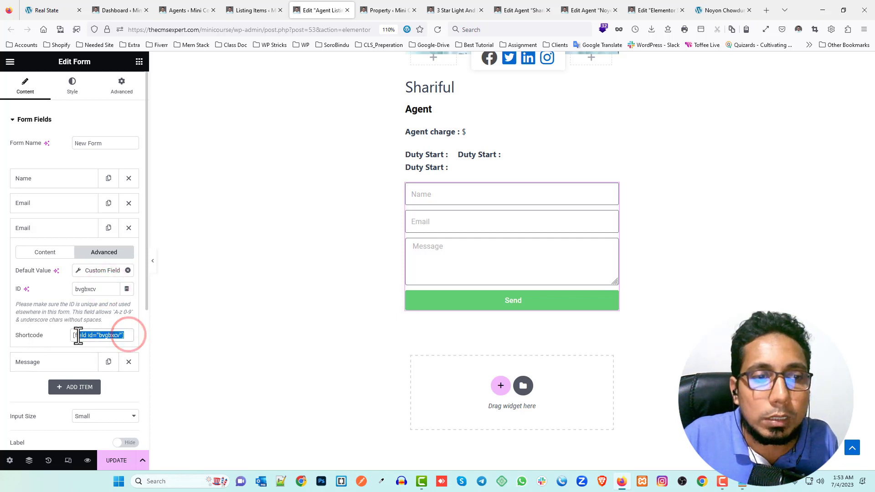
left_click(38, 227)
scroll(51, 223, "down", 3)
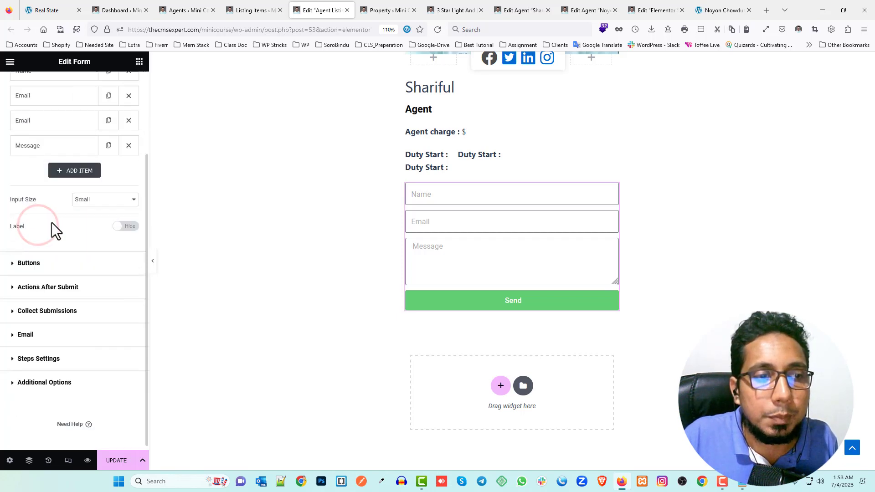
left_click(26, 335)
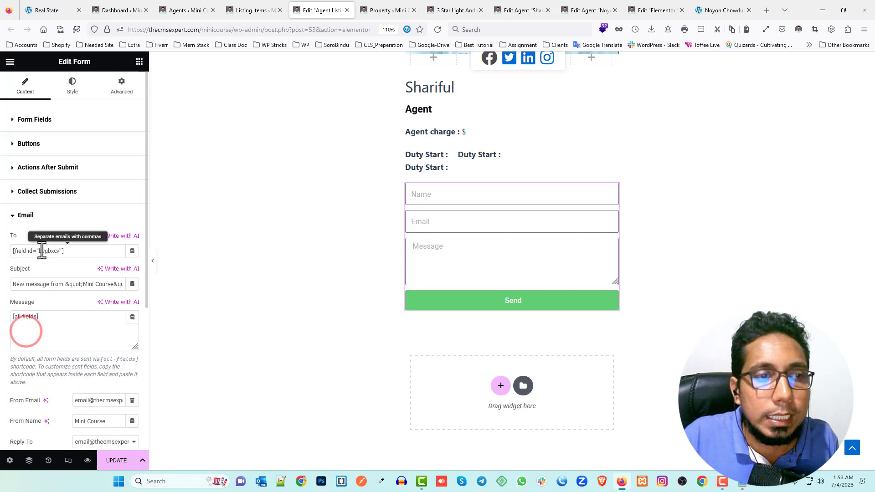
left_click_drag(83, 253, 2, 265)
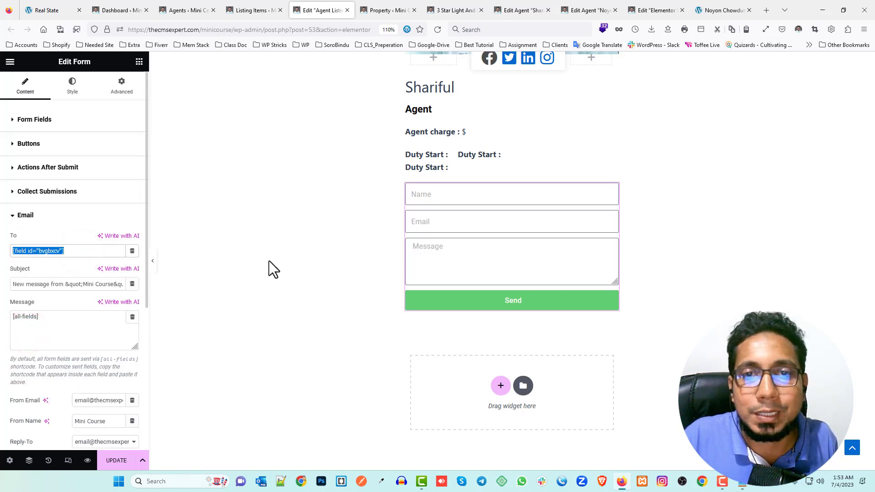
- Review the 3 Star Light And Modern Apartment page with its agent details and contact form
left_click(387, 2)
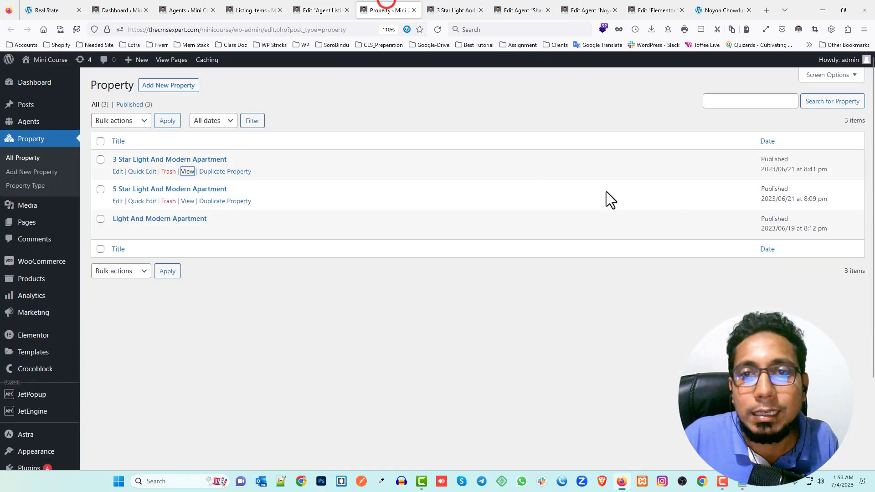
left_click(448, 6)
scroll(562, 317, "down", 7)
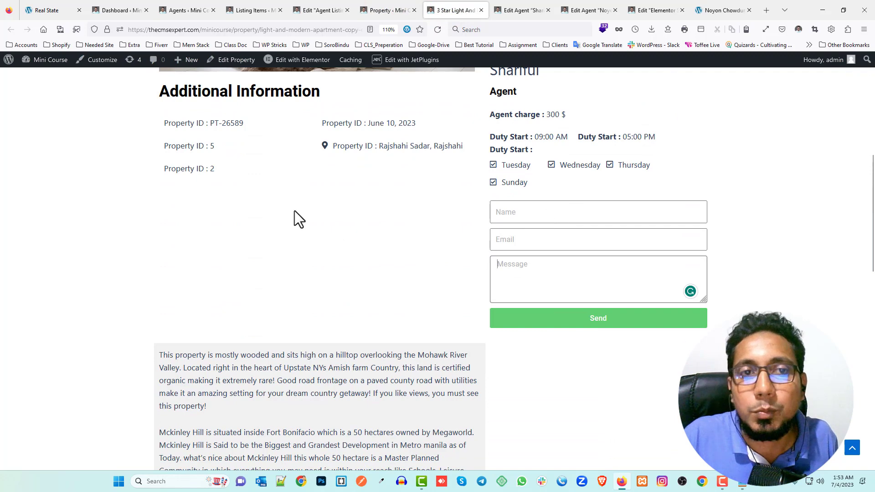
scroll(295, 211, "up", 4)
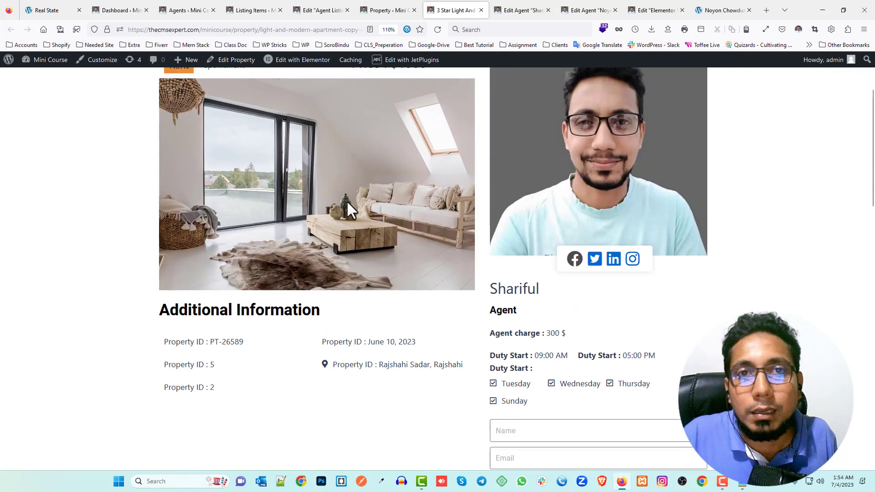
scroll(356, 200, "up", 2)
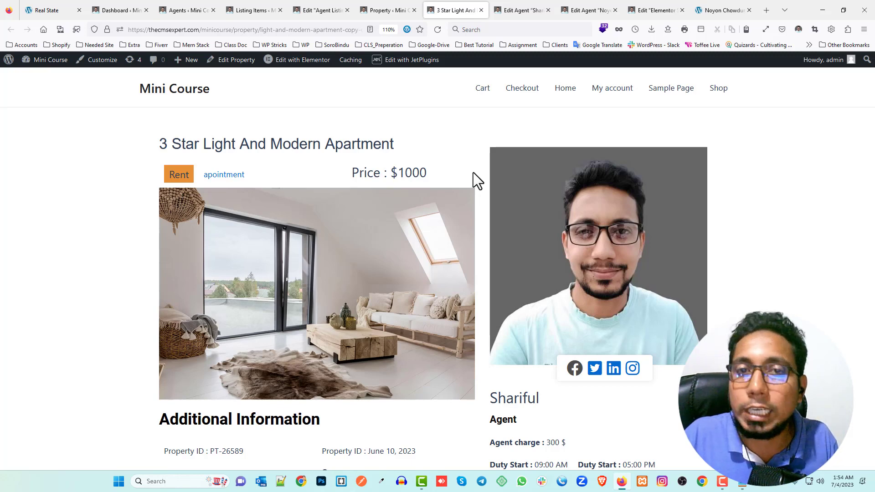
scroll(475, 169, "down", 5)
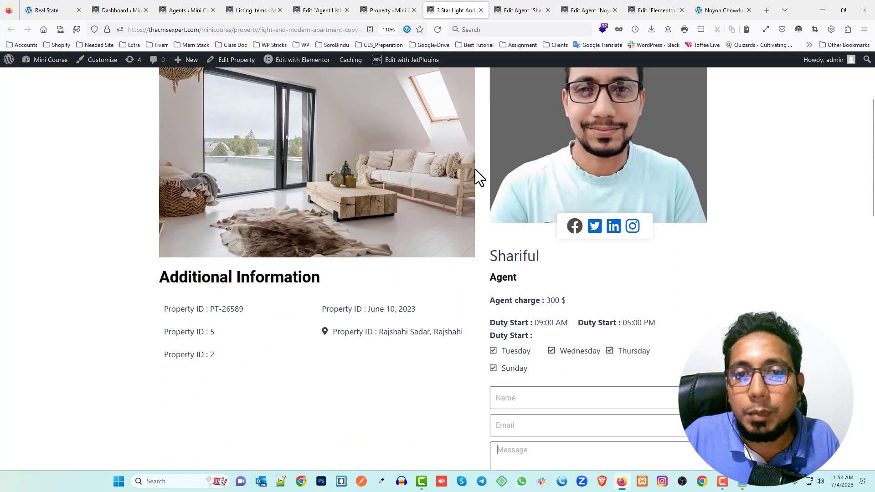
scroll(452, 173, "up", 5)
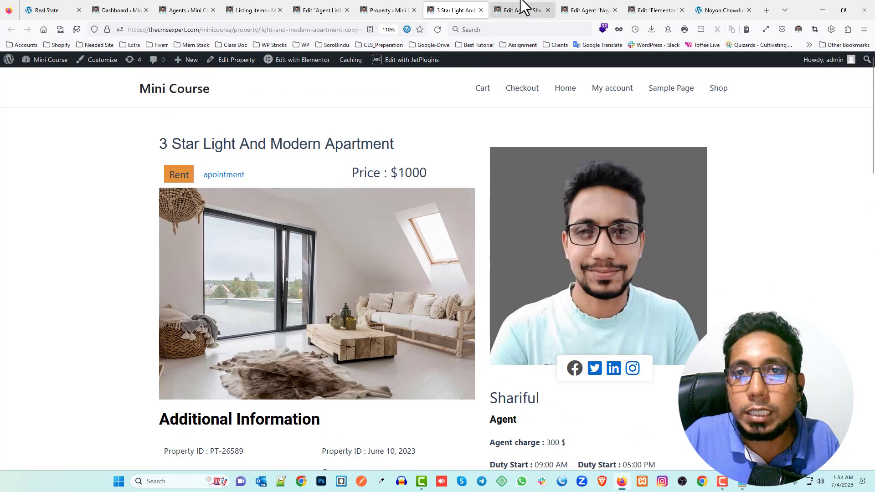
- Open the public pages of both agents in new tabs from the permalinks on their edit screens
left_click(523, 10)
scroll(463, 151, "up", 4)
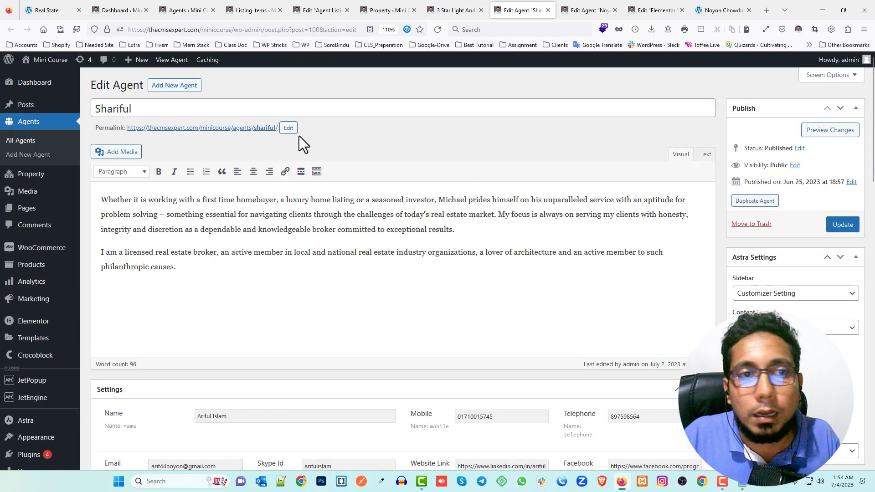
middle_click(227, 128)
left_click(598, 6)
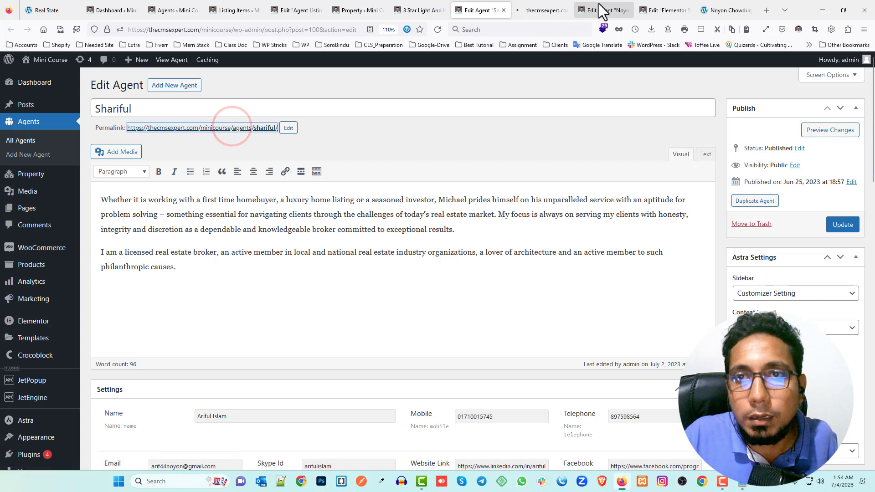
scroll(246, 132, "up", 5)
middle_click(229, 127)
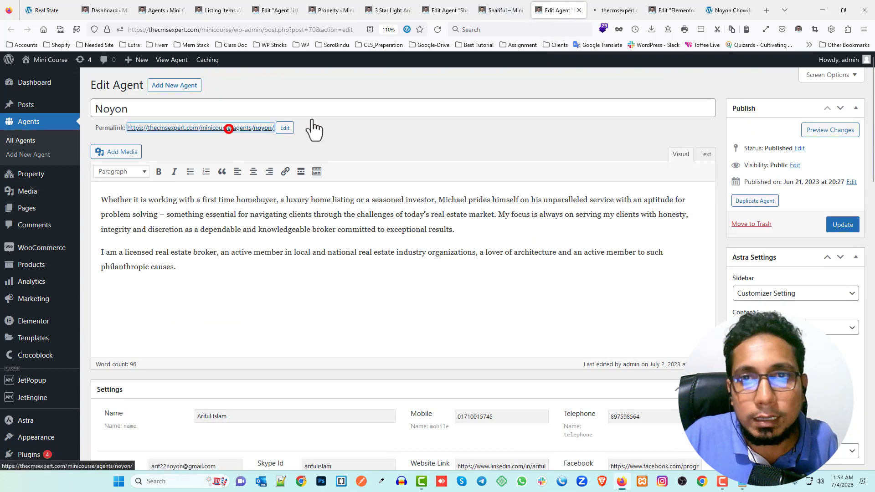
- Close both agents' edit screens and the 3 Star Light And Modern Apartment page
left_click(578, 10)
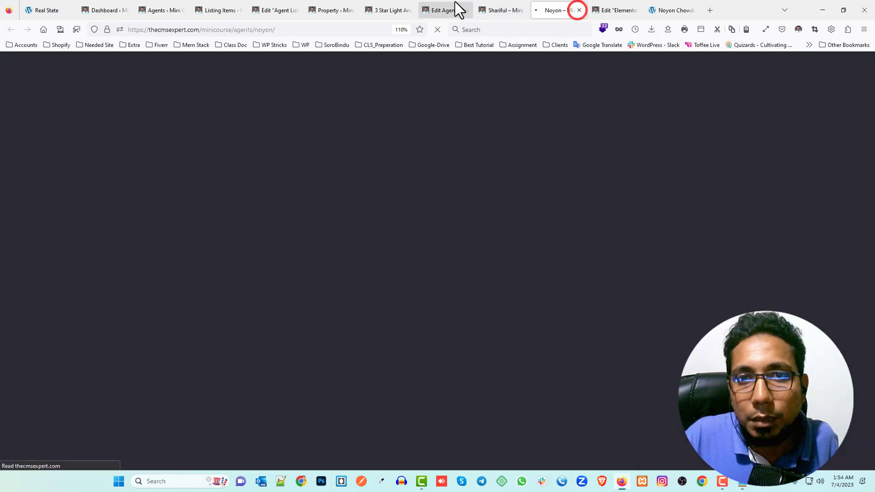
left_click(454, 10)
left_click(464, 10)
left_click(408, 10)
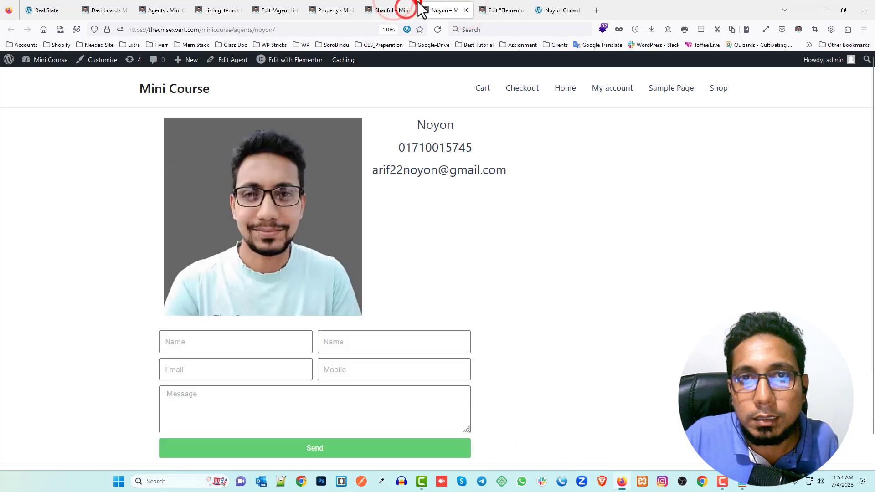
- Compare the name, mobile number and email on the two agents' public pages
left_click(395, 10)
double_click(420, 123)
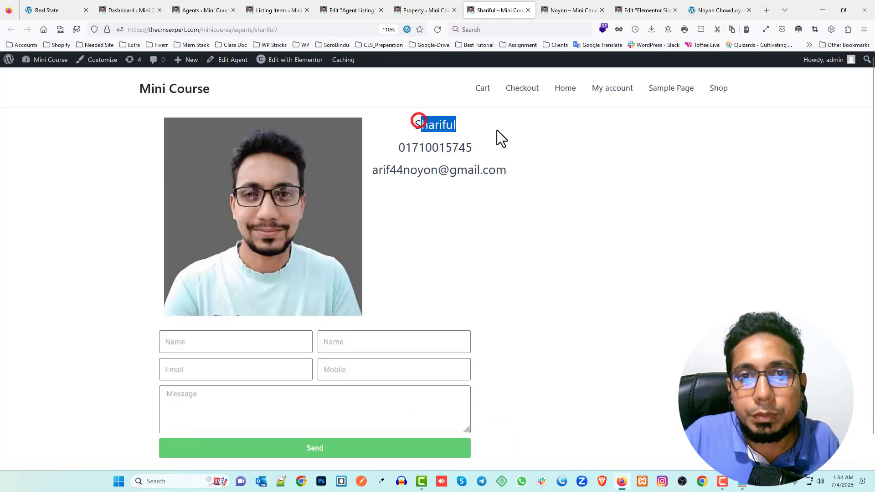
left_click(567, 10)
double_click(421, 124)
left_click(524, 126)
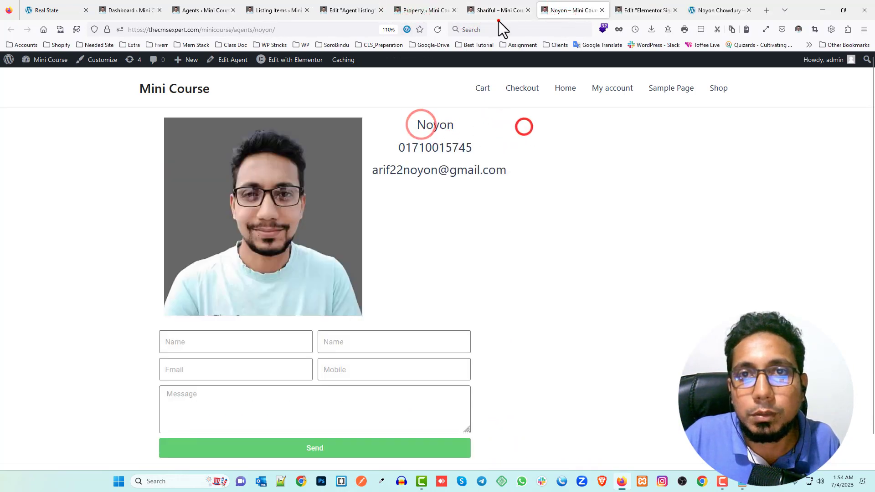
left_click(498, 10)
left_click(568, 10)
left_click(502, 10)
left_click(569, 4)
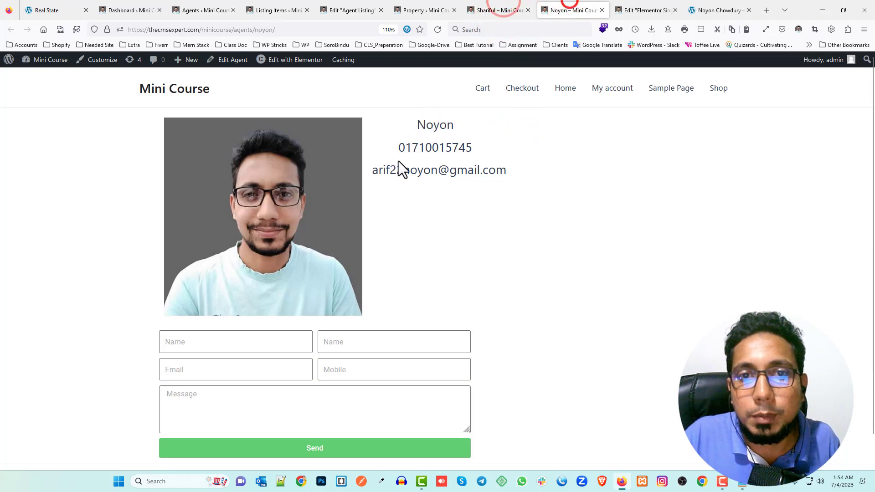